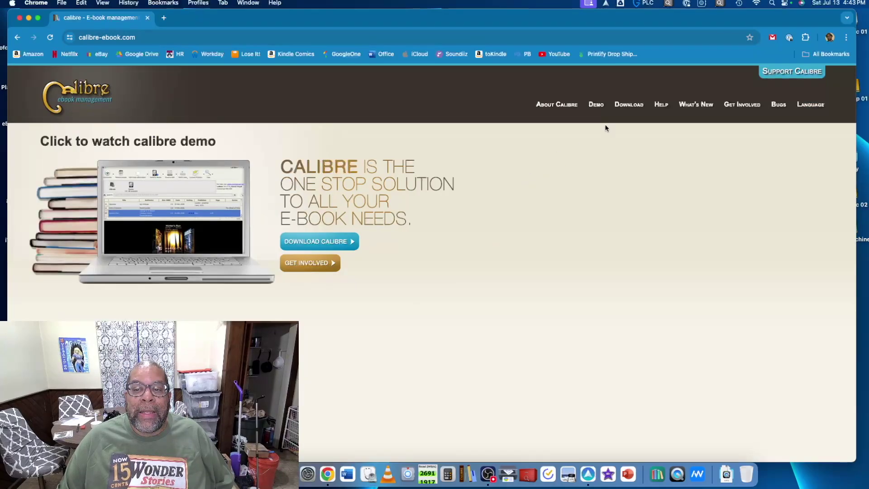
# Step: Open the macOS download page for calibre on the calibre website
pyautogui.click(629, 105)
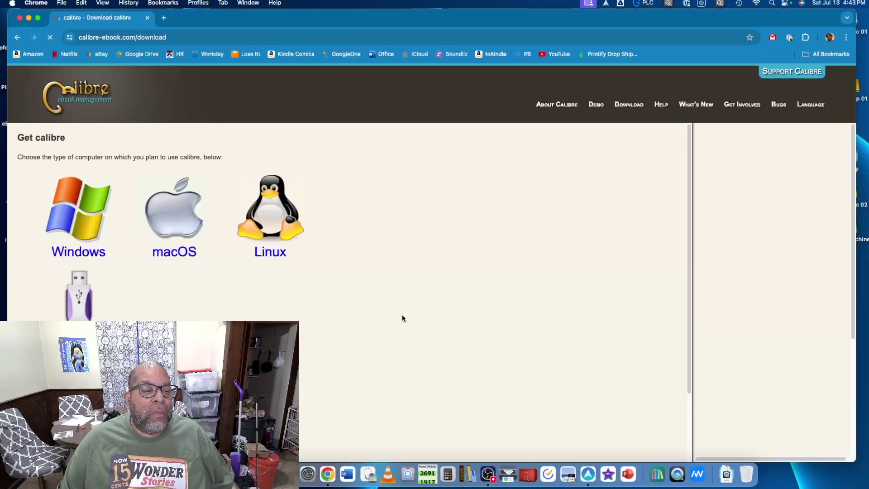
pyautogui.scroll(-2, 369, 309)
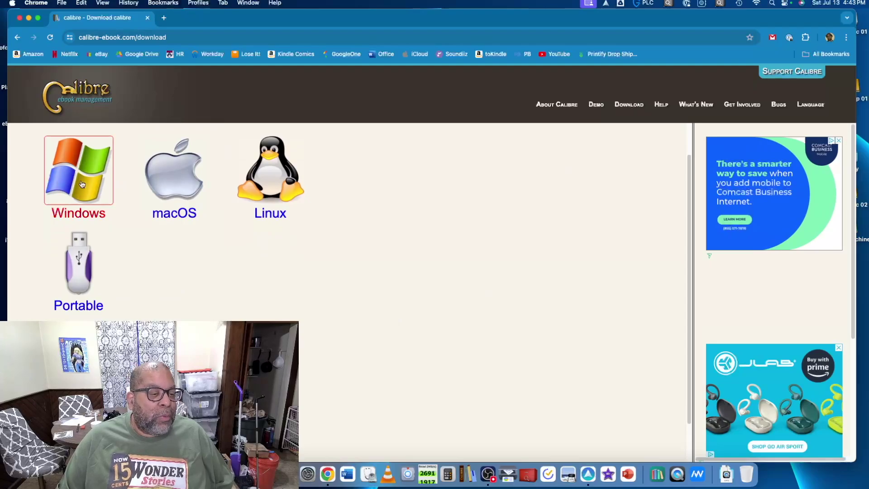
pyautogui.click(166, 182)
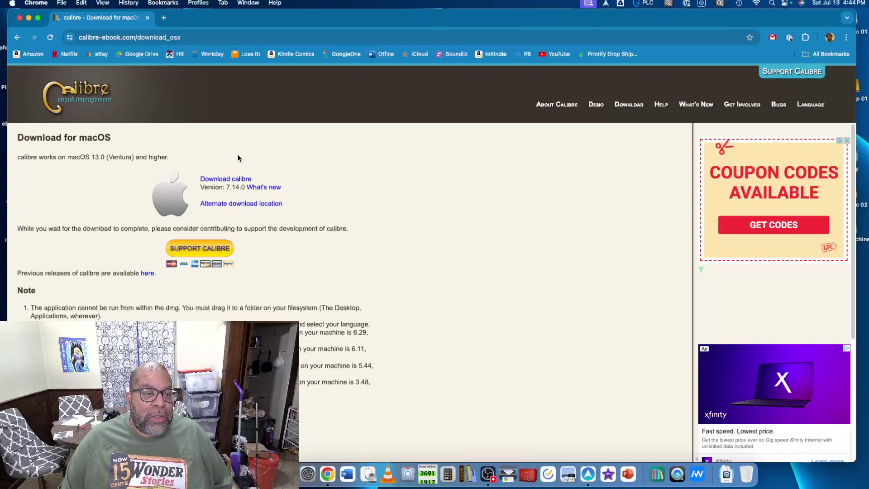
# Step: Search the web for "adobe digital editions" and open the installer download page on Adobe's Digital Editions site
pyautogui.click(265, 37)
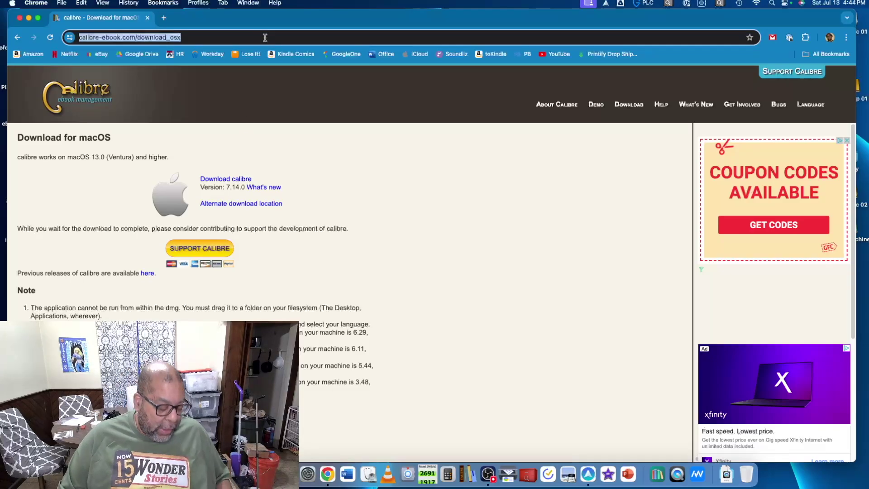
pyautogui.write('adobe ')
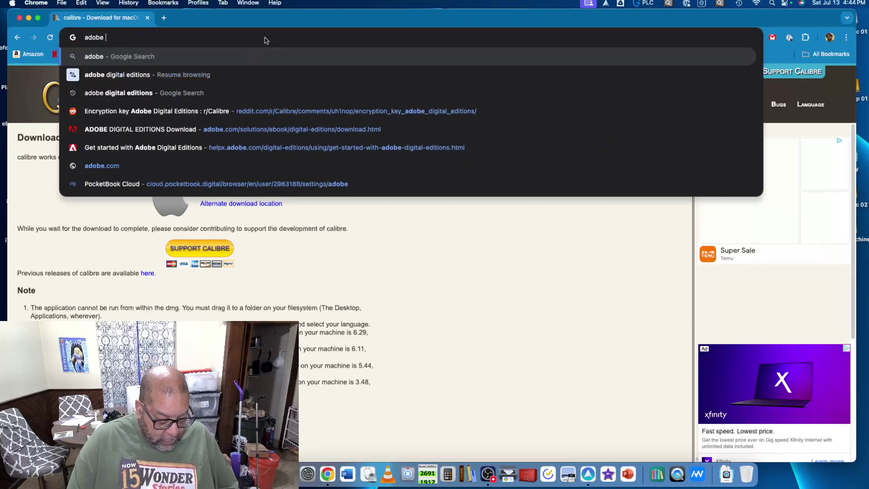
pyautogui.write('digital edo')
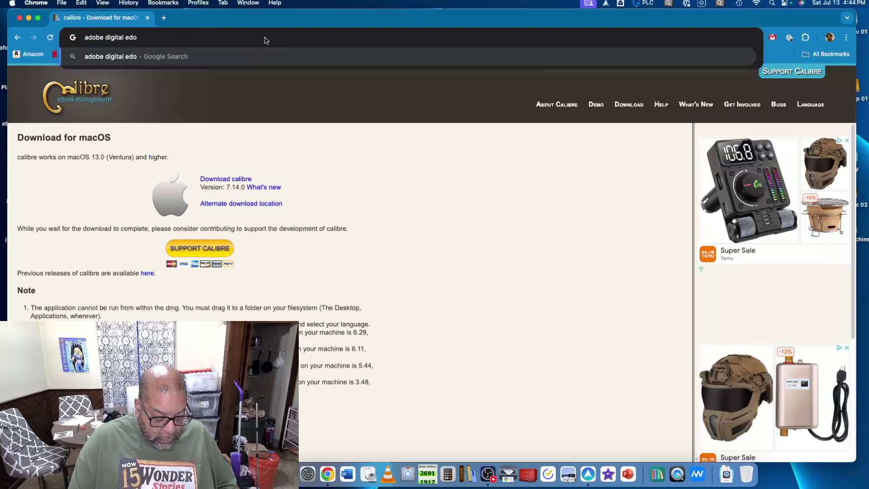
pyautogui.press('BackSpace')
pyautogui.write('itions')
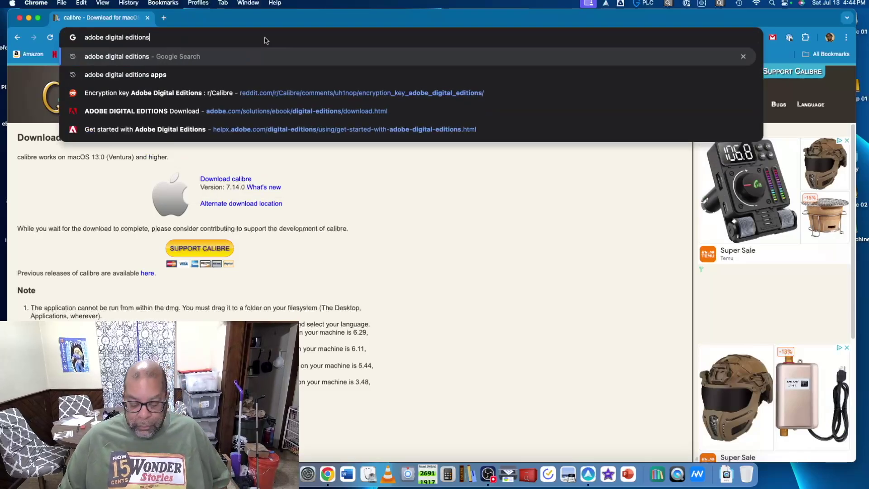
pyautogui.press('Return')
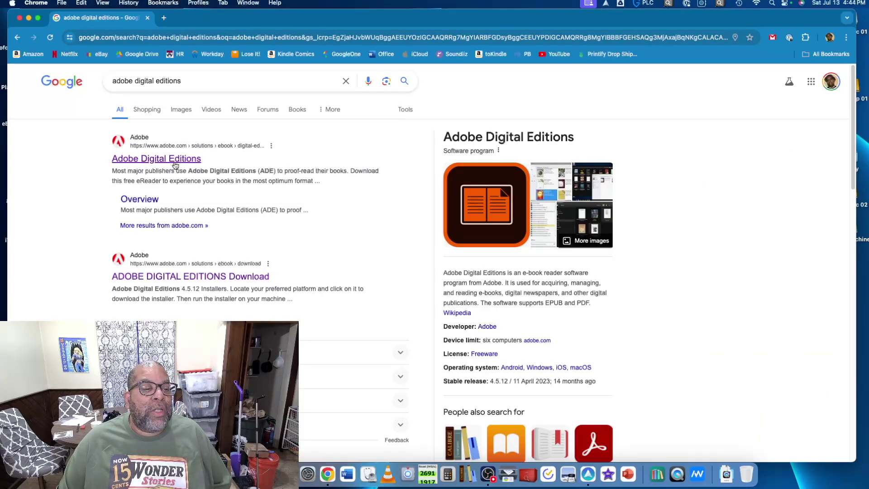
pyautogui.click(175, 165)
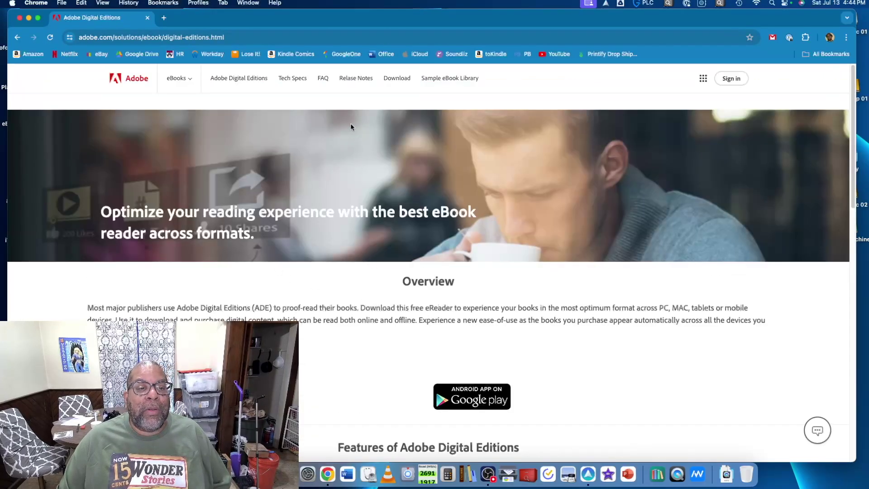
pyautogui.click(393, 81)
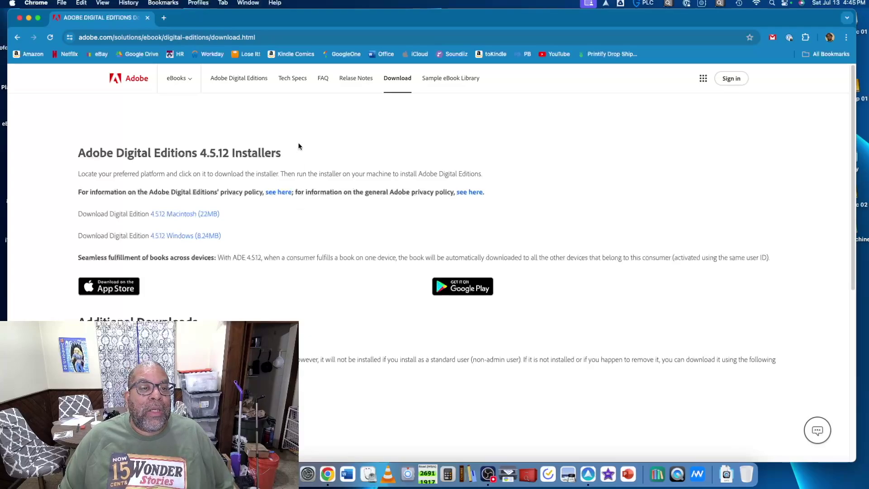
# Step: Search the web for "githun dedrm" and open the v7.2.1 Full Release page of the DeDRM_tools repository
pyautogui.click(279, 39)
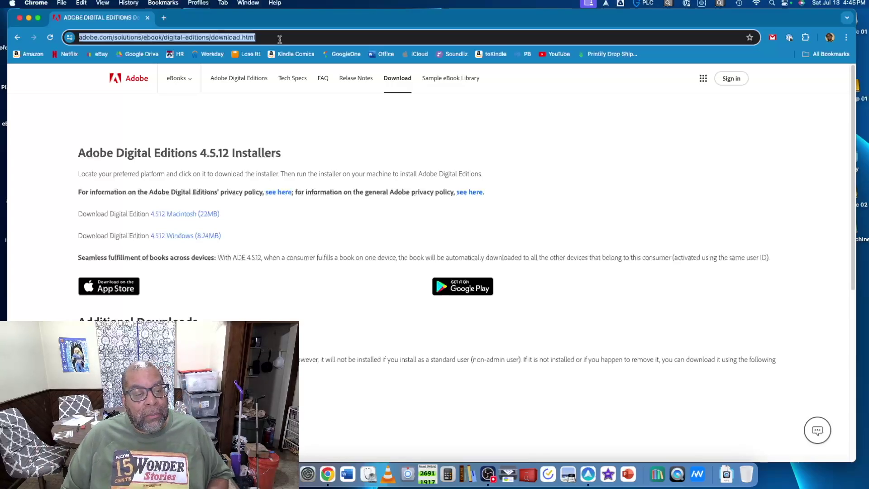
pyautogui.write('g')
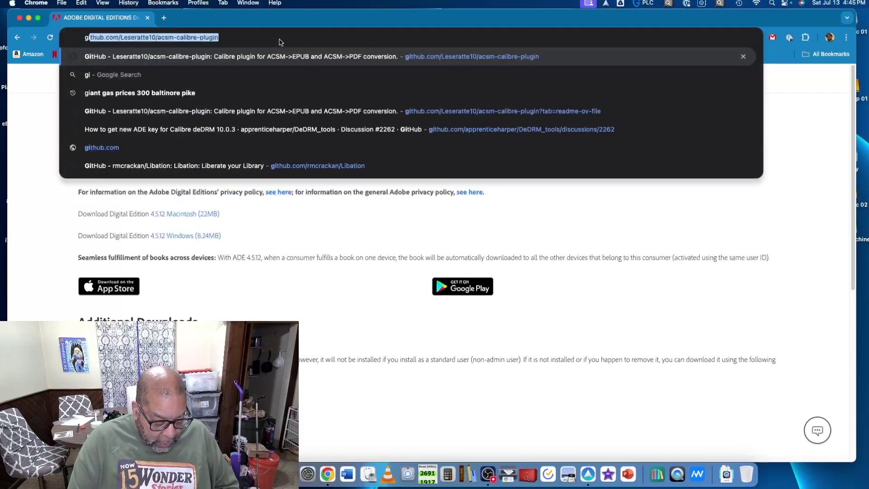
pyautogui.write('ithun dedrm')
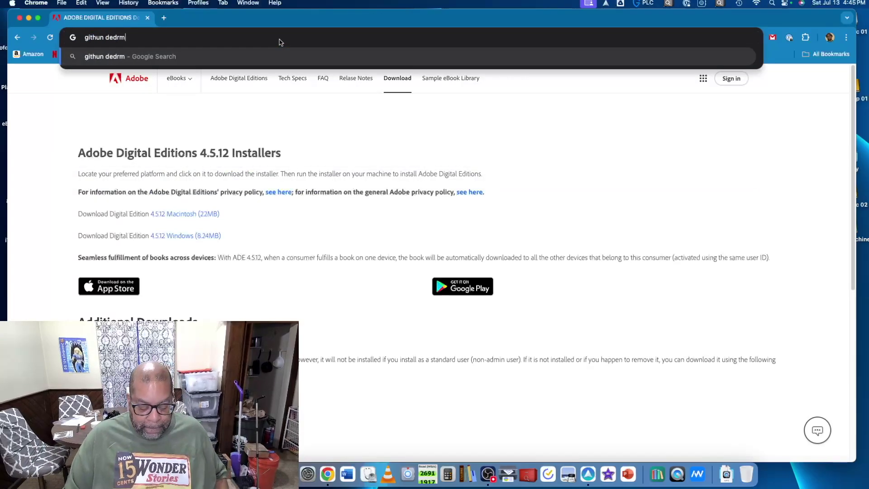
pyautogui.press('Return')
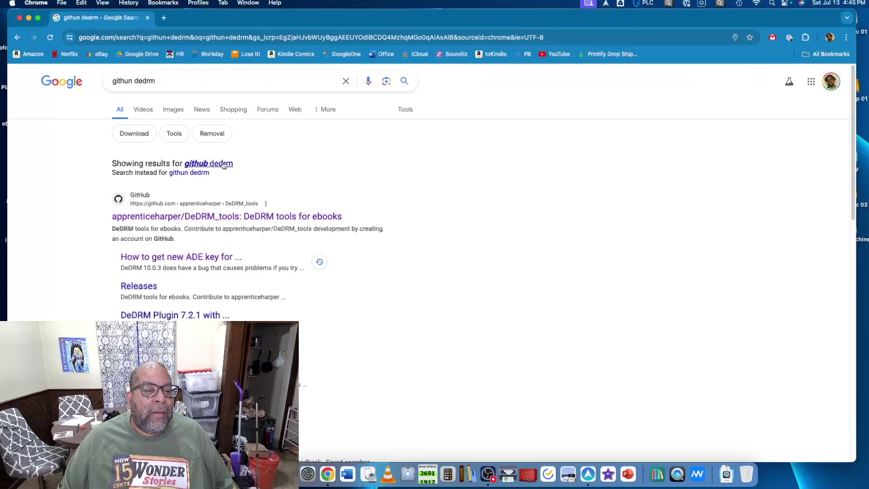
pyautogui.scroll(-2, 219, 185)
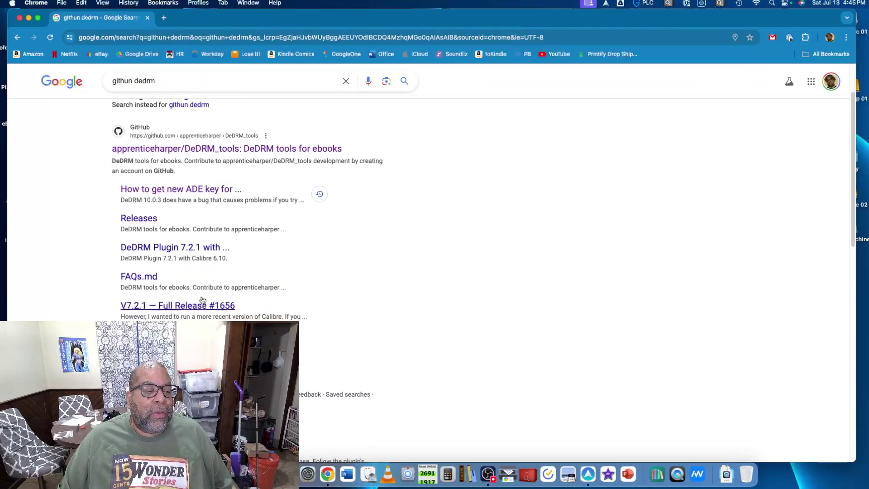
pyautogui.click(164, 149)
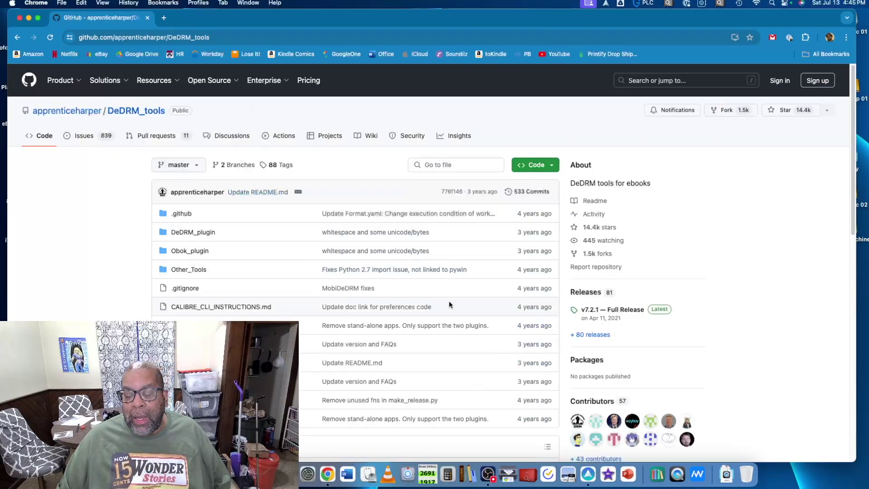
pyautogui.click(630, 314)
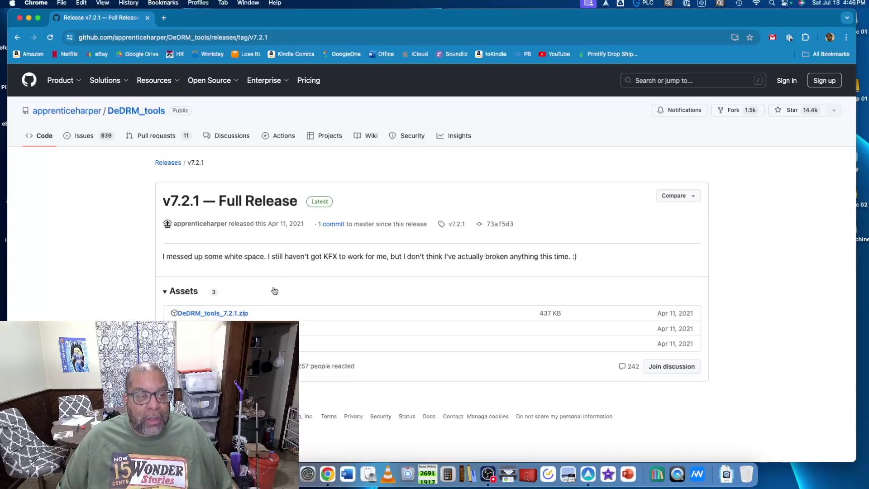
# Step: Search the web for "github deascm" and open the DeACSM v0.0.16 release page of the acsm-calibre-plugin repository down to its assets
pyautogui.click(216, 39)
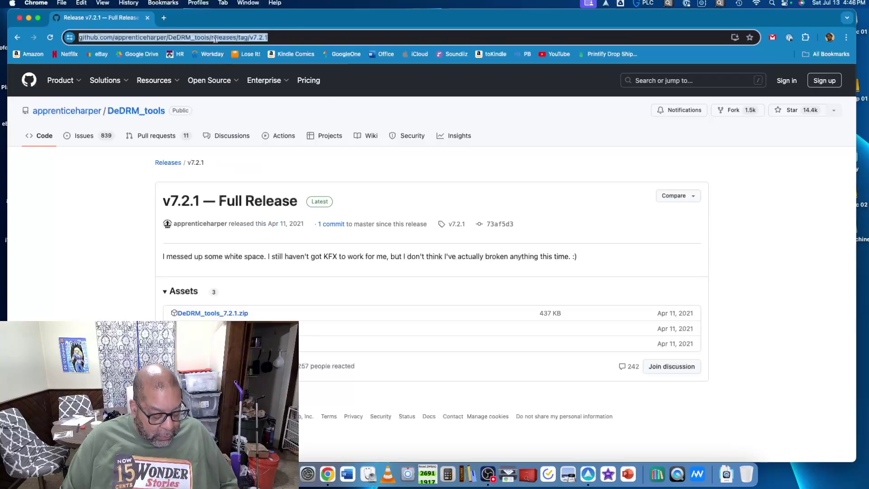
pyautogui.write('gith')
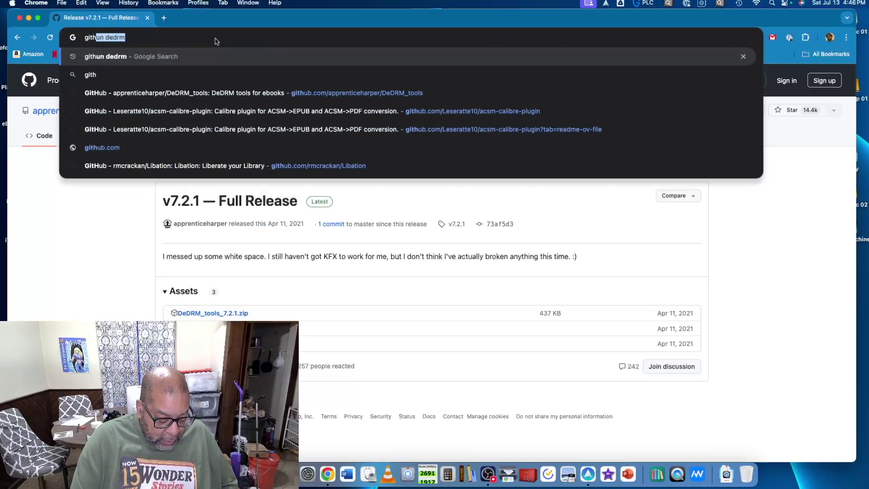
pyautogui.write('ub de')
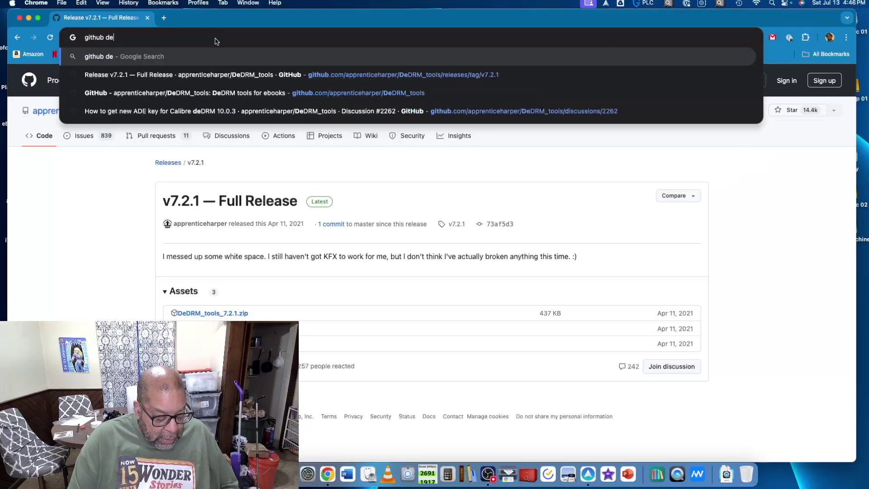
pyautogui.write('ascm')
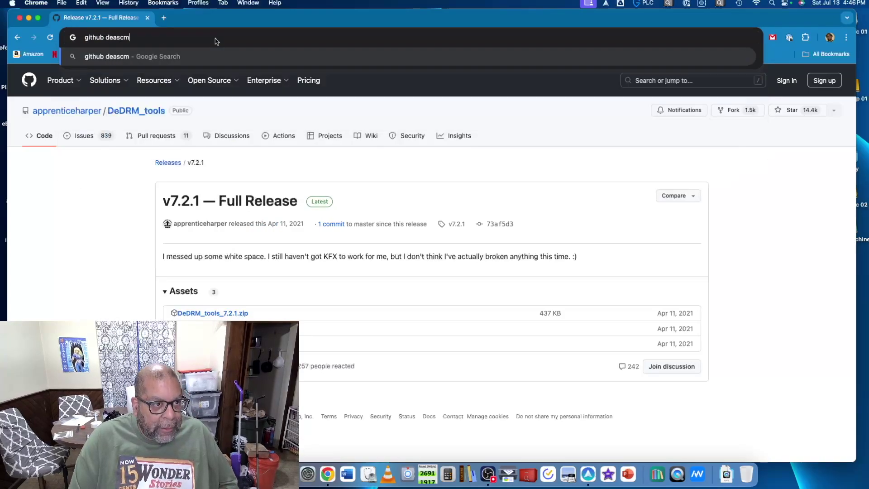
pyautogui.press('Return')
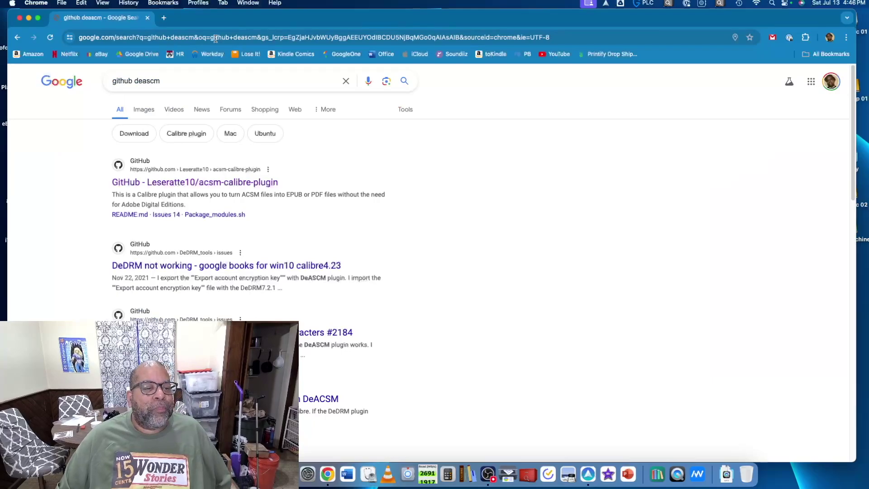
pyautogui.click(219, 182)
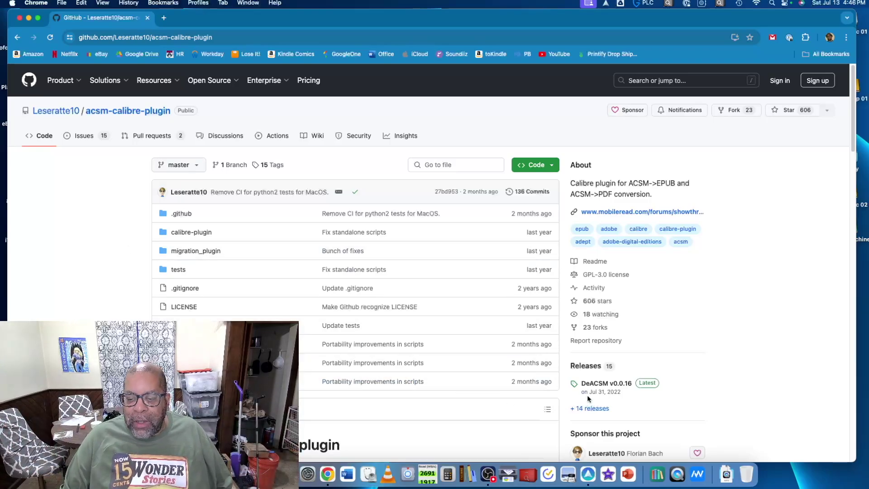
pyautogui.click(603, 385)
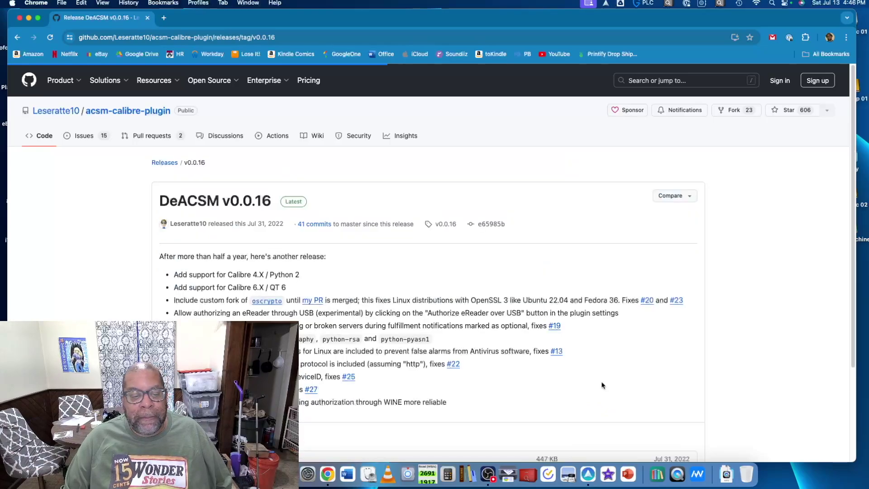
pyautogui.scroll(-4, 304, 247)
pyautogui.scroll(-1, 304, 247)
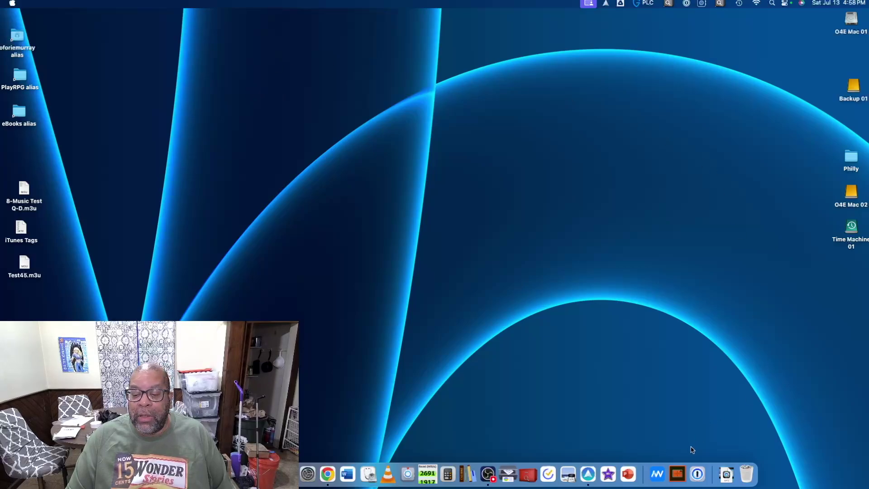
# Step: Switch to Adobe Digital Editions and open the computer authorization form with Adobe ID as the eBook vendor
pyautogui.click(679, 473)
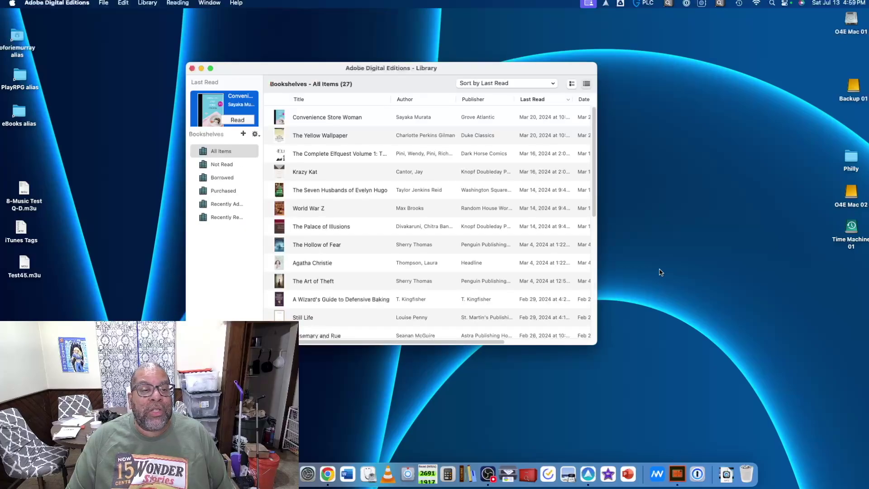
pyautogui.click(236, 4)
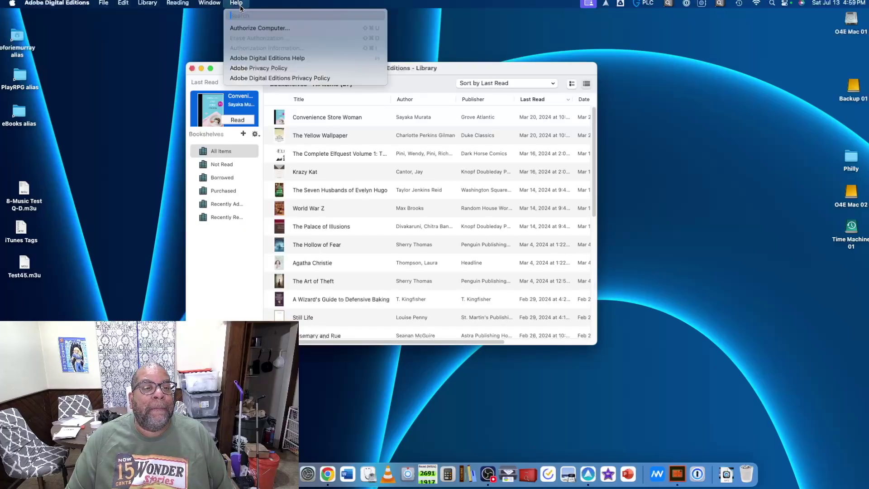
pyautogui.click(249, 28)
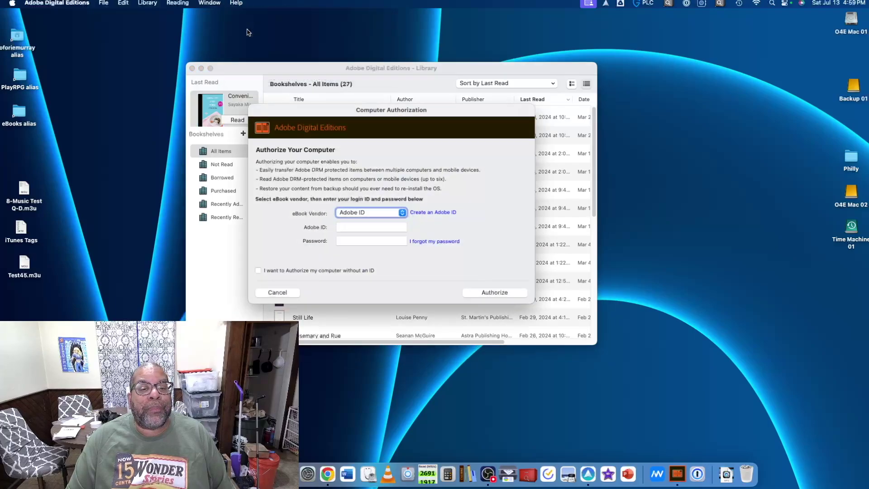
pyautogui.click(401, 213)
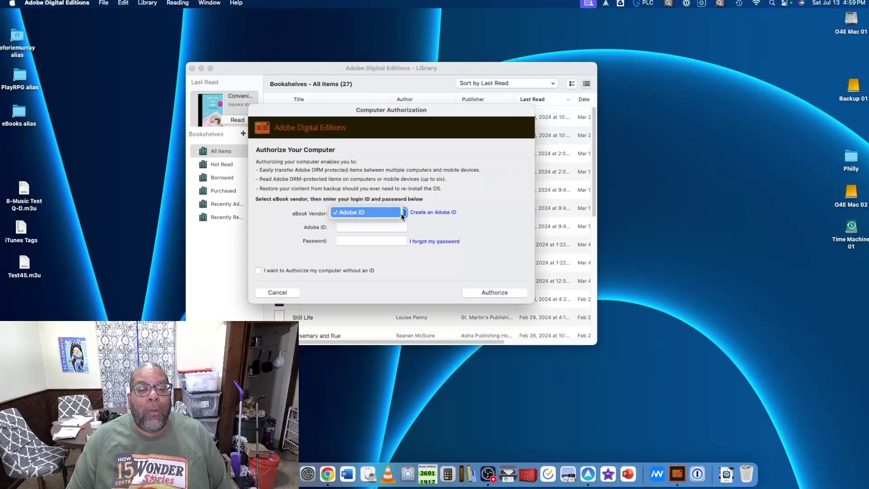
pyautogui.click(401, 213)
pyautogui.click(404, 216)
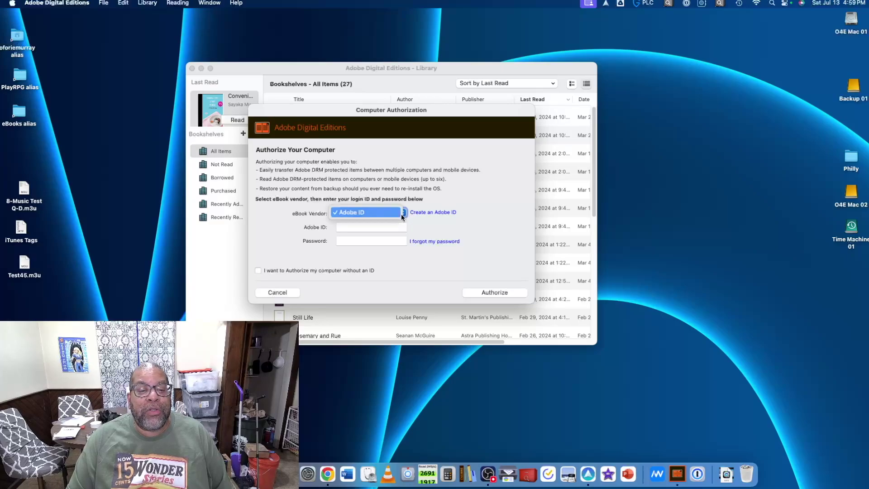
pyautogui.click(367, 213)
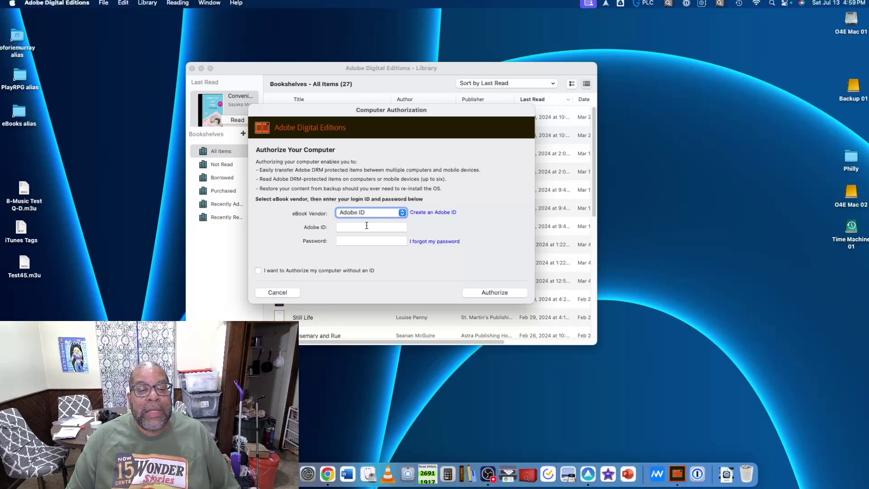
# Step: Enter the account's Adobe ID and password and authorize the computer
pyautogui.click(365, 227)
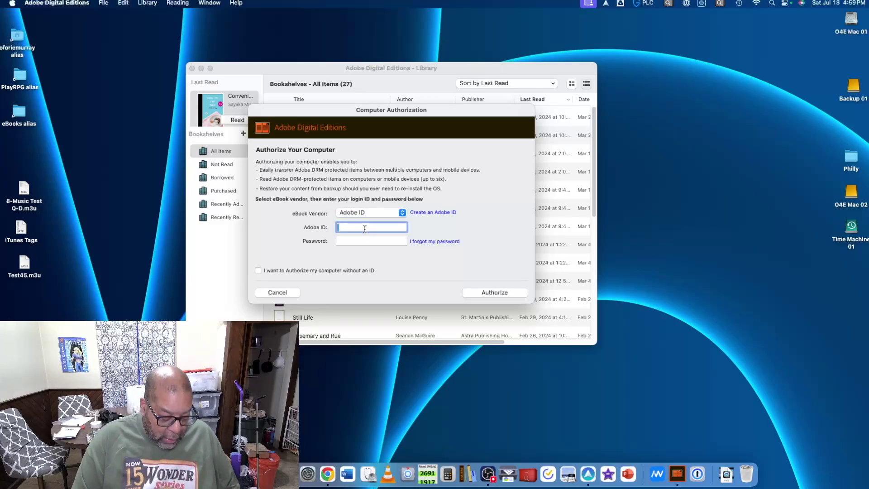
pyautogui.write('o')
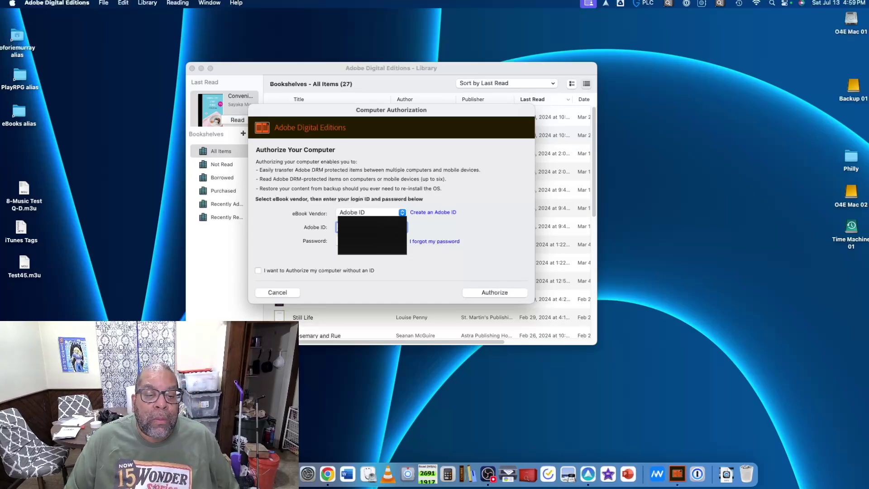
pyautogui.press('Tab')
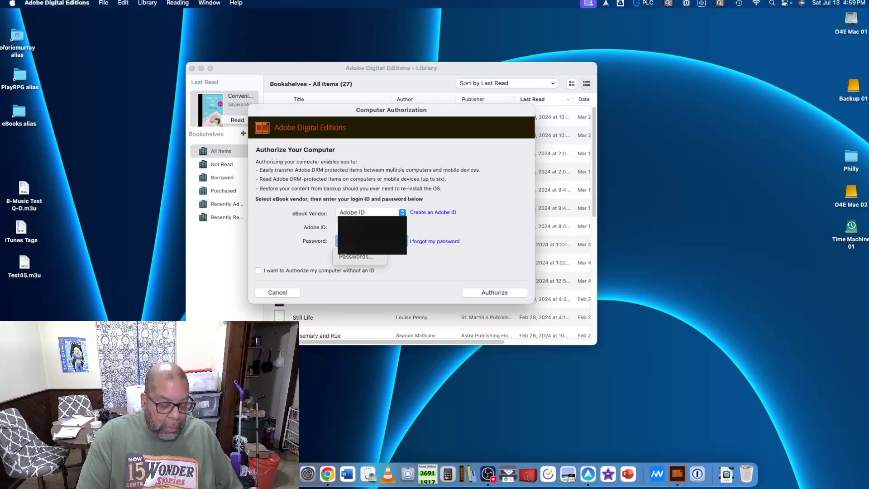
pyautogui.click(486, 289)
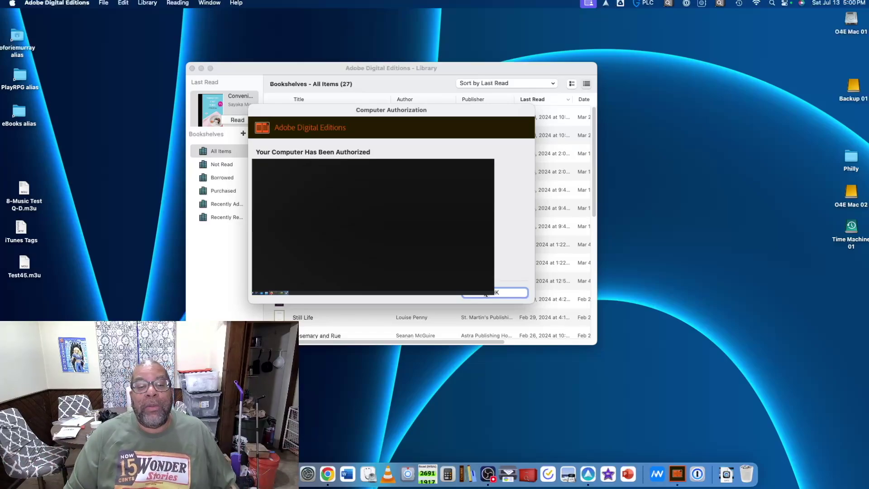
# Step: Dismiss the authorization confirmation and close the Adobe Digital Editions library
pyautogui.click(485, 293)
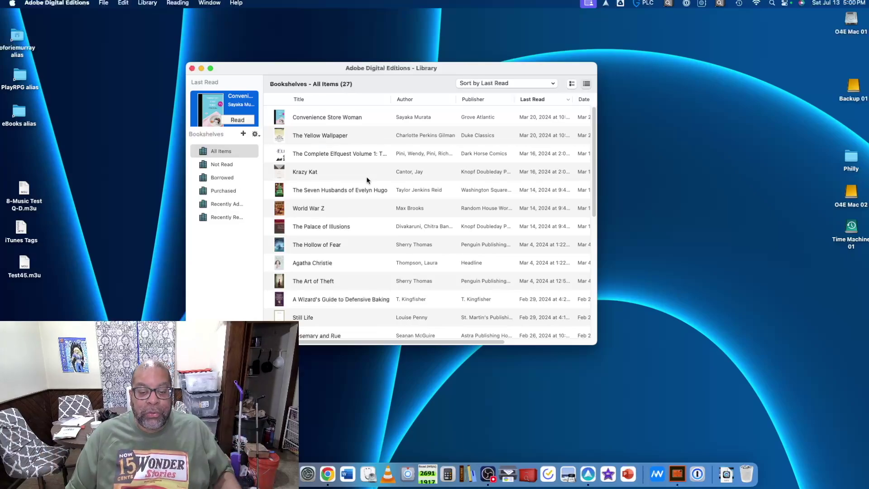
pyautogui.click(191, 68)
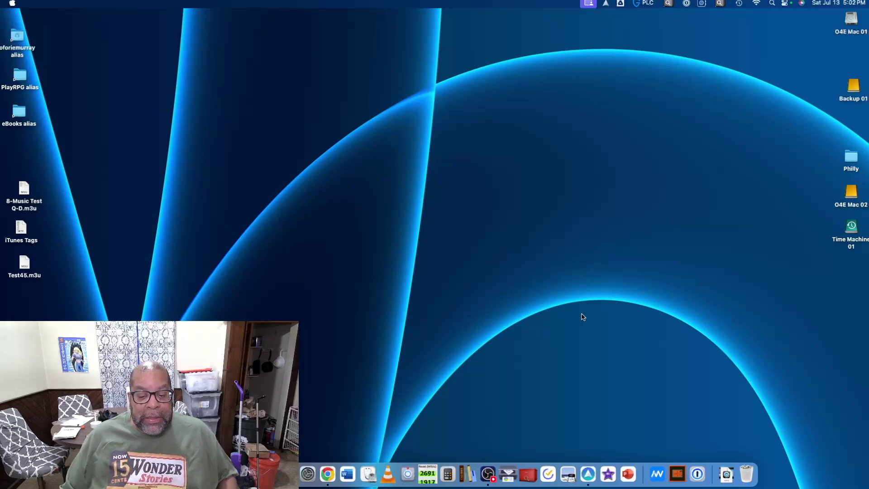
# Step: Switch to calibre and open the plugin settings in its preferences
pyautogui.click(466, 478)
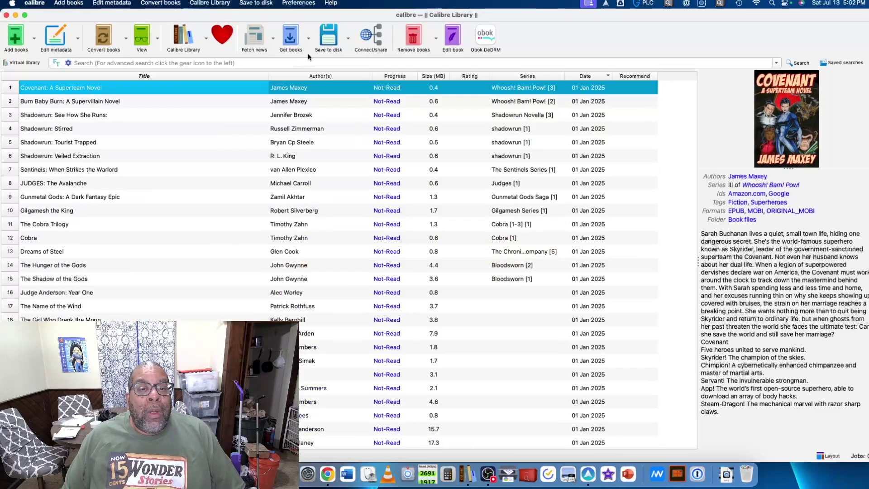
pyautogui.click(309, 6)
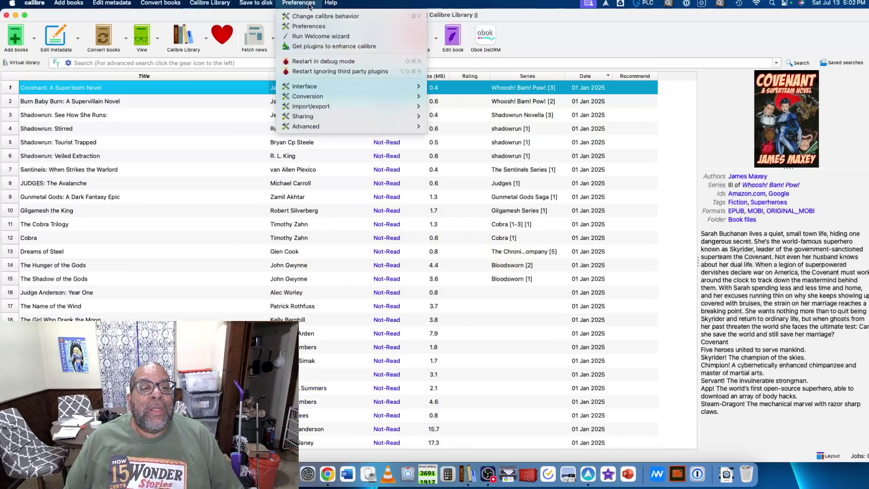
pyautogui.click(302, 27)
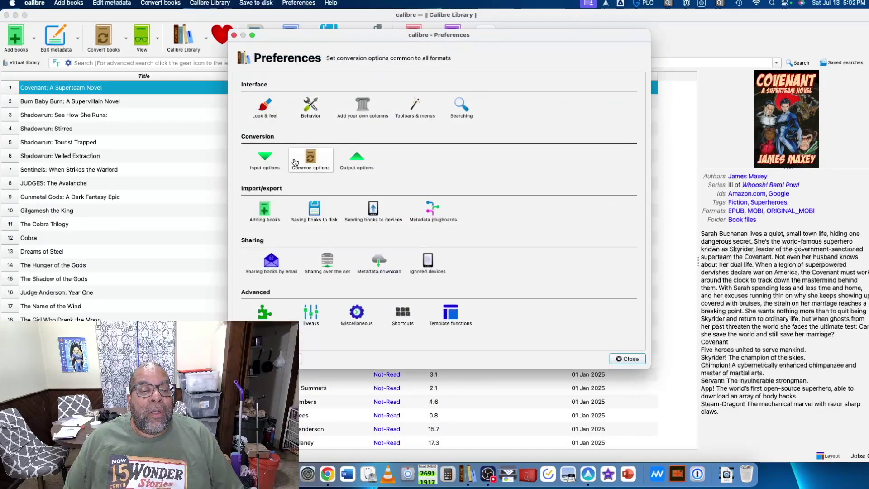
pyautogui.click(272, 315)
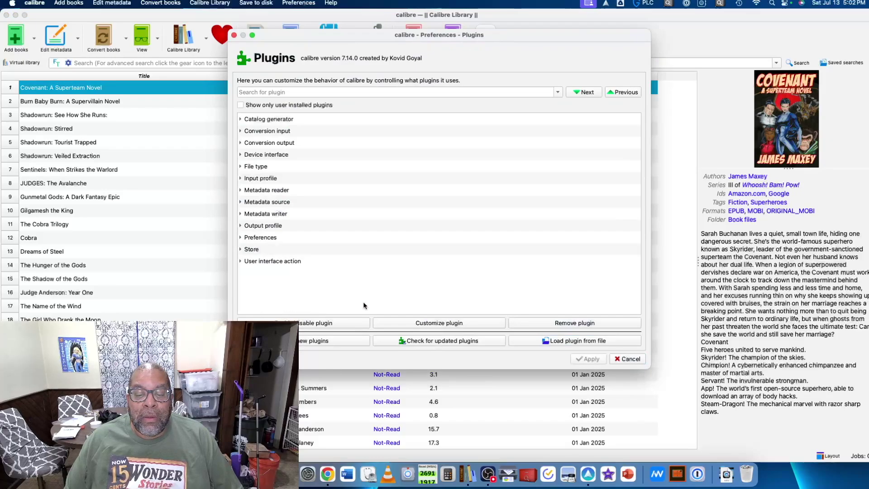
# Step: Install DeDRM_plugin.zip from the DeDRM_tools_10.0.3 folder inside Save as a calibre plugin, accepting the security risk
pyautogui.click(538, 345)
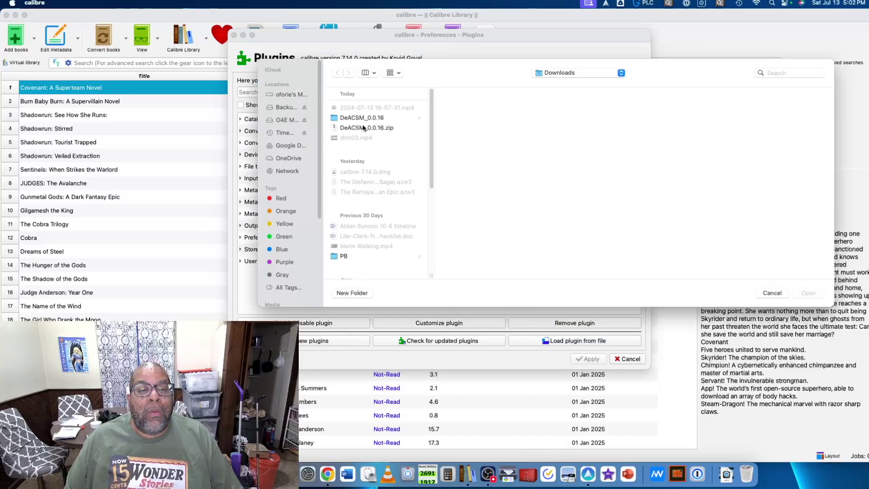
pyautogui.click(367, 119)
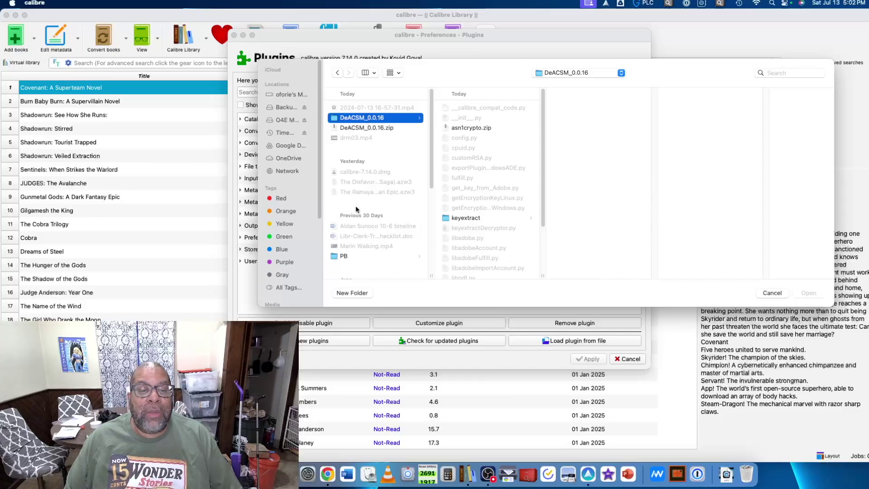
pyautogui.scroll(-10, 367, 188)
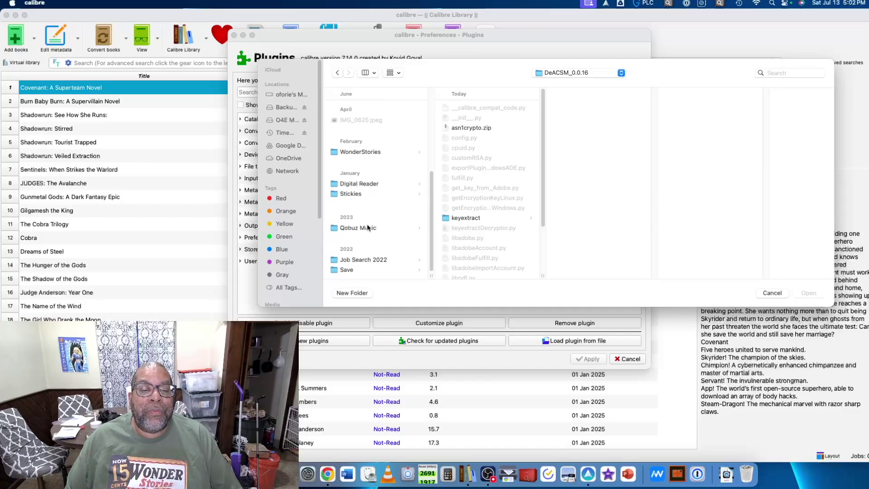
pyautogui.click(350, 271)
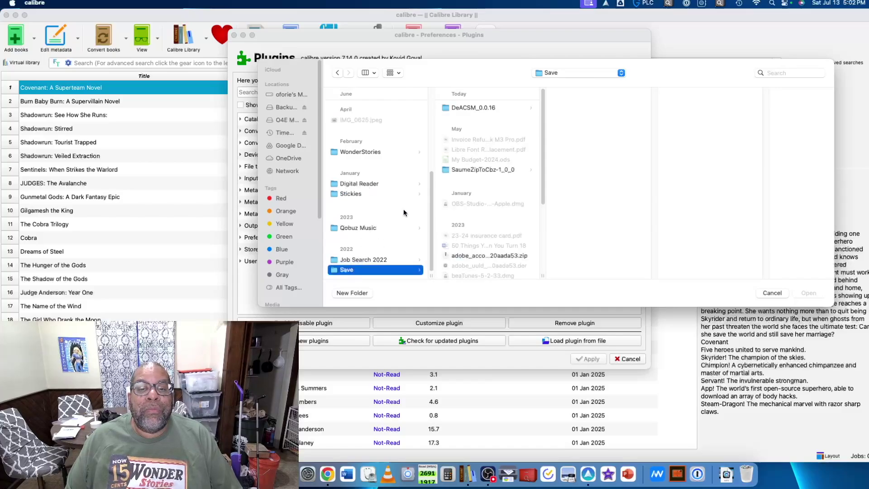
pyautogui.scroll(-5, 474, 174)
pyautogui.scroll(-3, 474, 180)
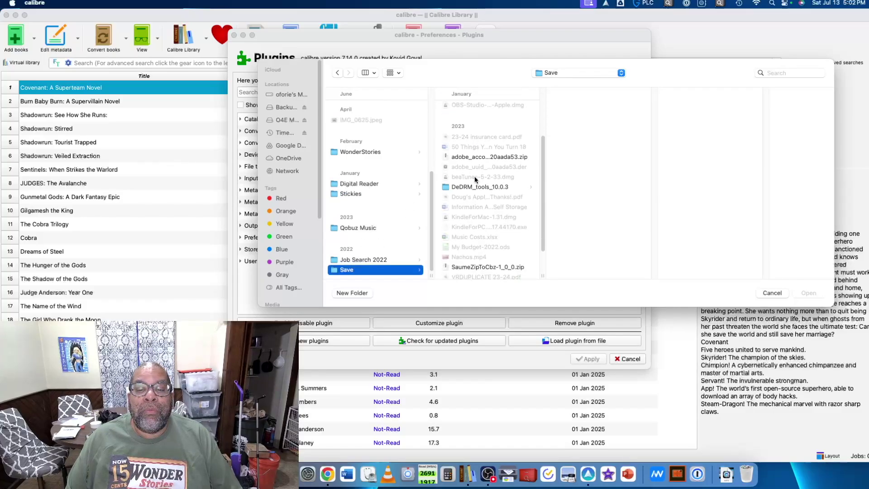
pyautogui.click(476, 186)
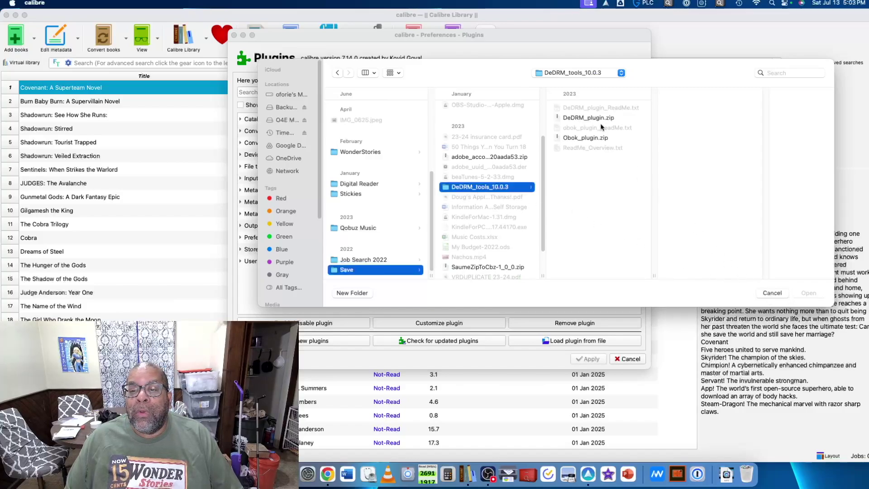
pyautogui.click(602, 121)
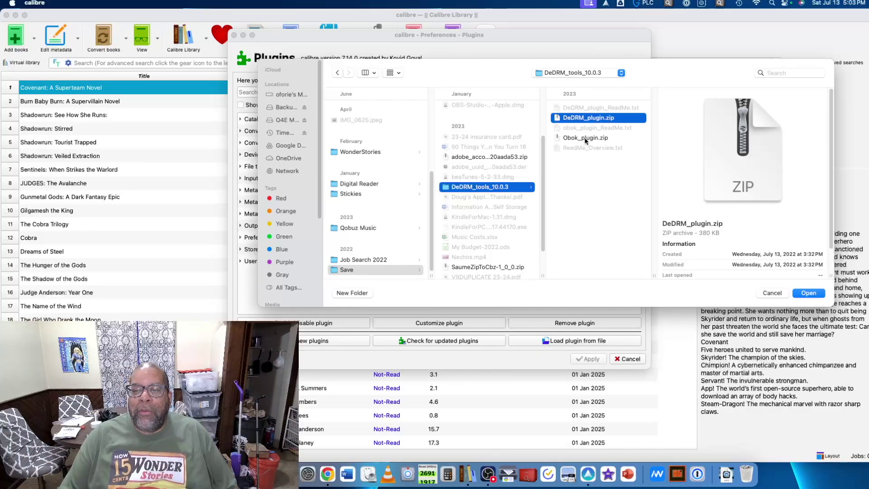
pyautogui.click(808, 294)
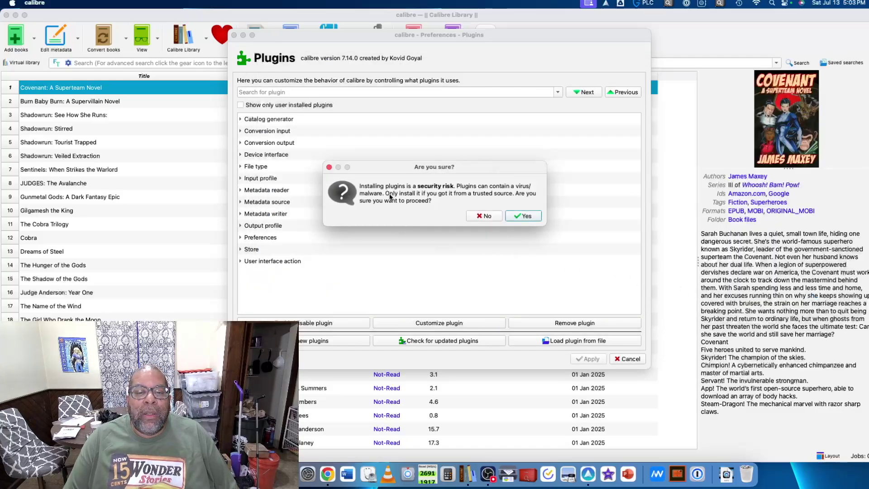
pyautogui.click(521, 218)
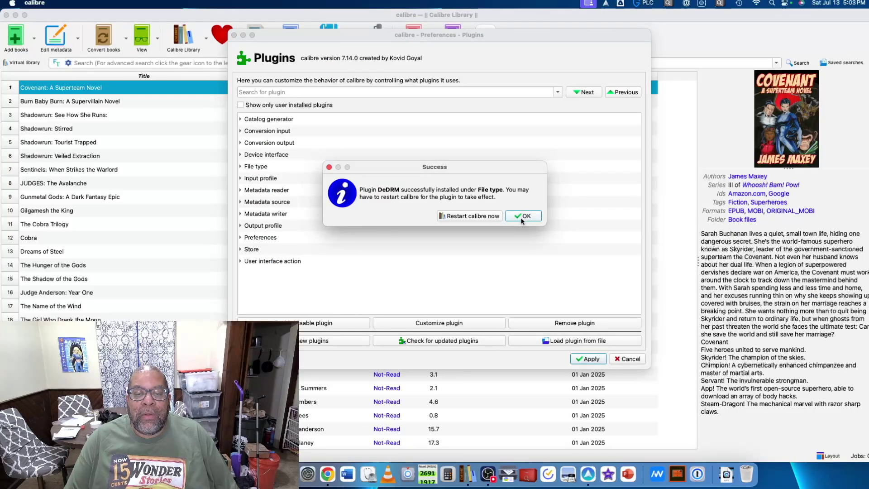
pyautogui.click(521, 217)
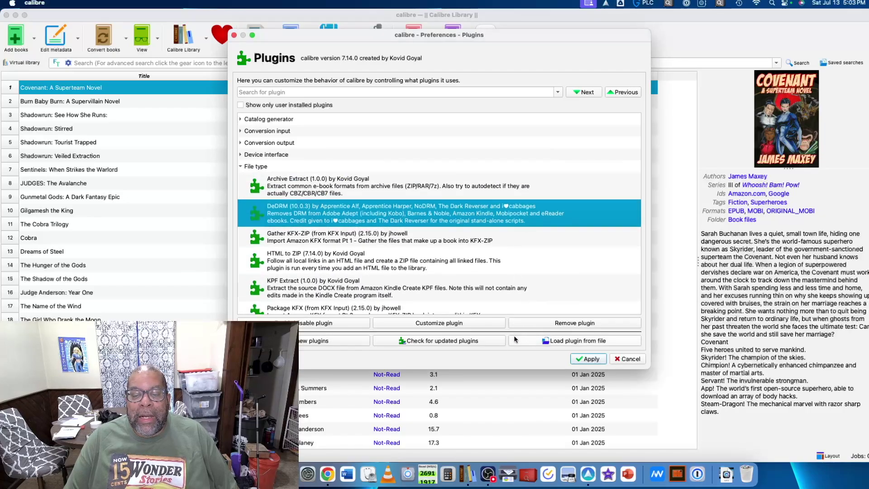
# Step: Install DeACSM_0.0.16.zip from the Downloads folder as a calibre plugin, accepting the security risk
pyautogui.click(541, 341)
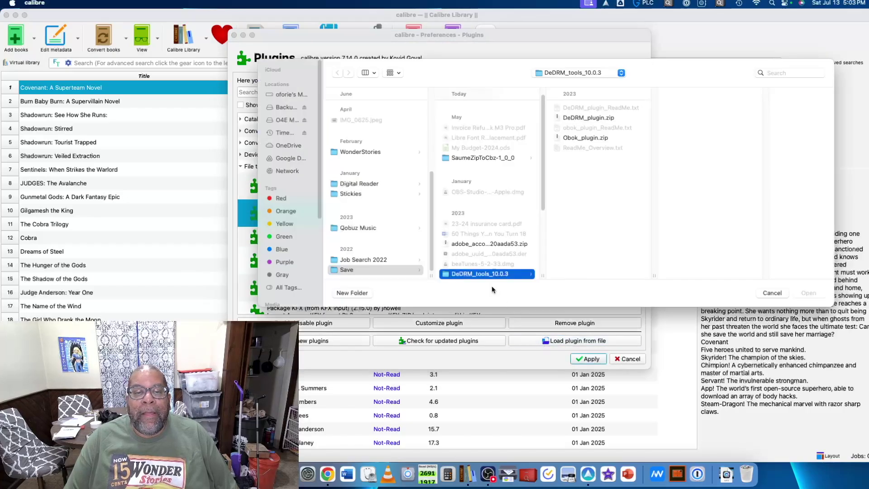
pyautogui.scroll(5, 384, 238)
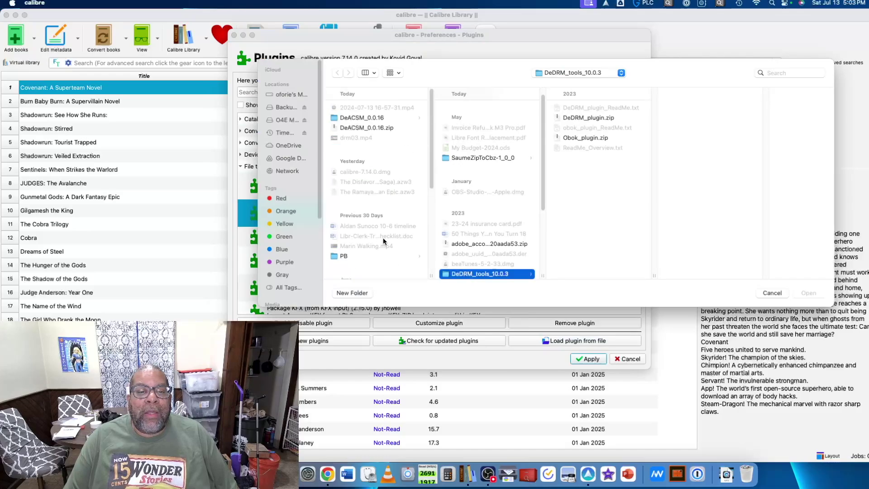
pyautogui.click(375, 120)
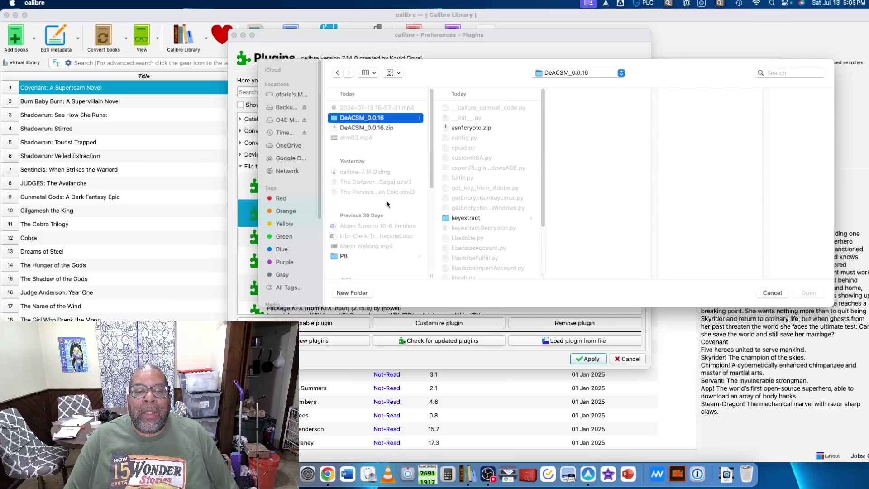
pyautogui.click(390, 129)
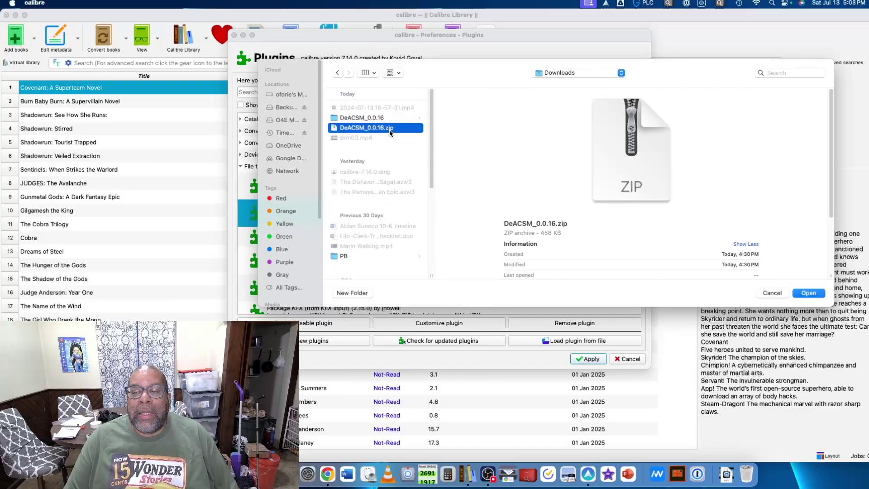
pyautogui.press('Return')
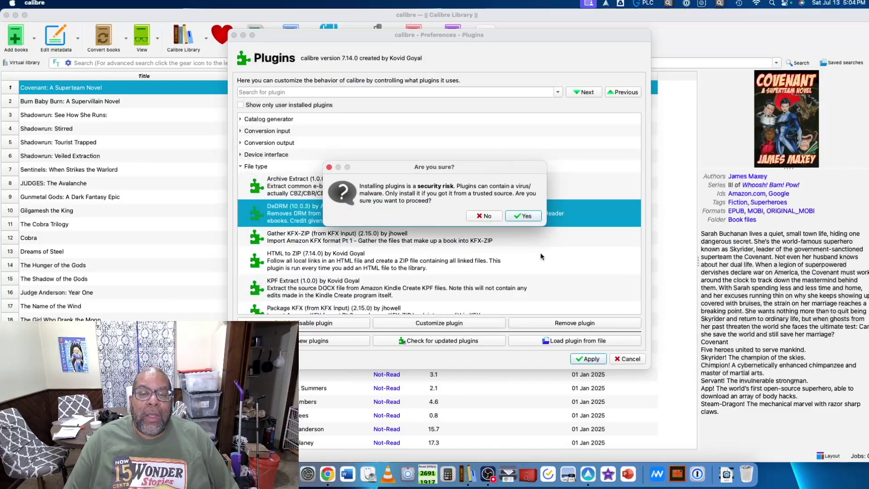
pyautogui.click(524, 216)
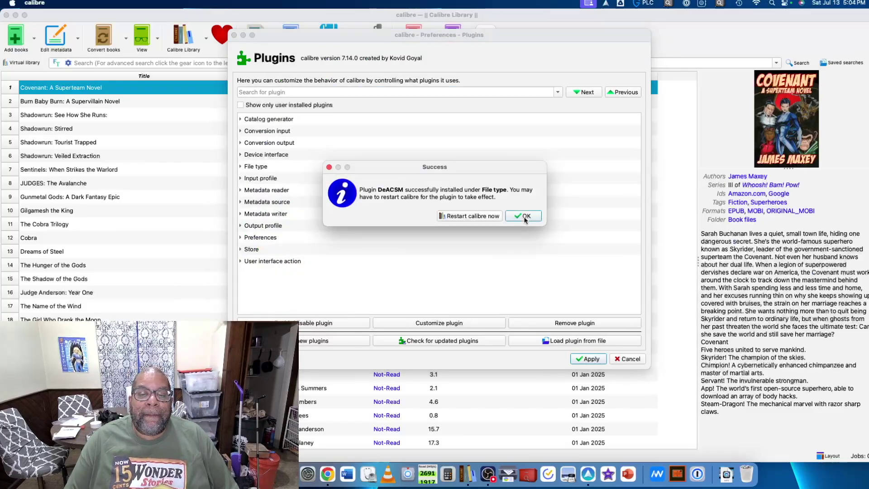
pyautogui.click(525, 218)
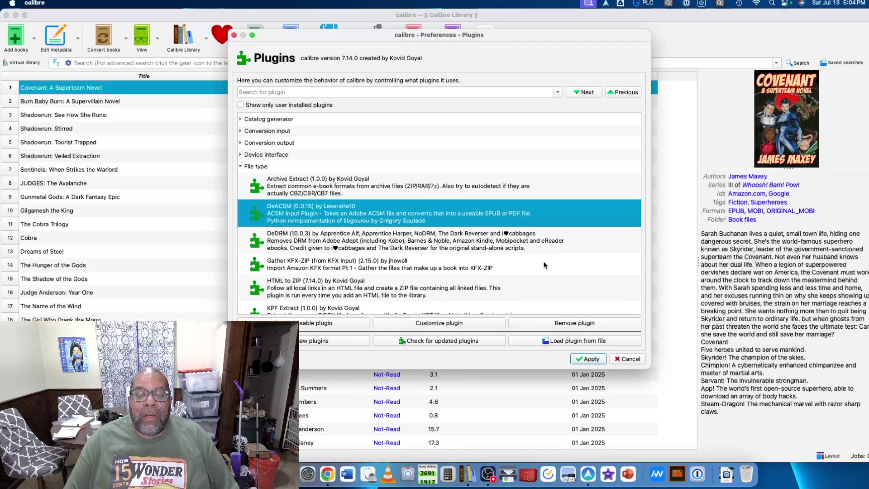
# Step: Apply the plugin changes and close the preferences and calibre
pyautogui.click(590, 358)
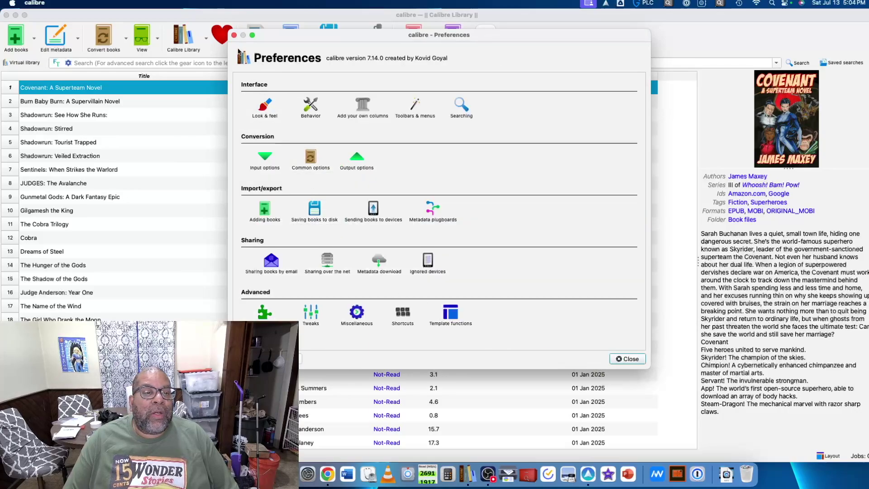
pyautogui.click(233, 35)
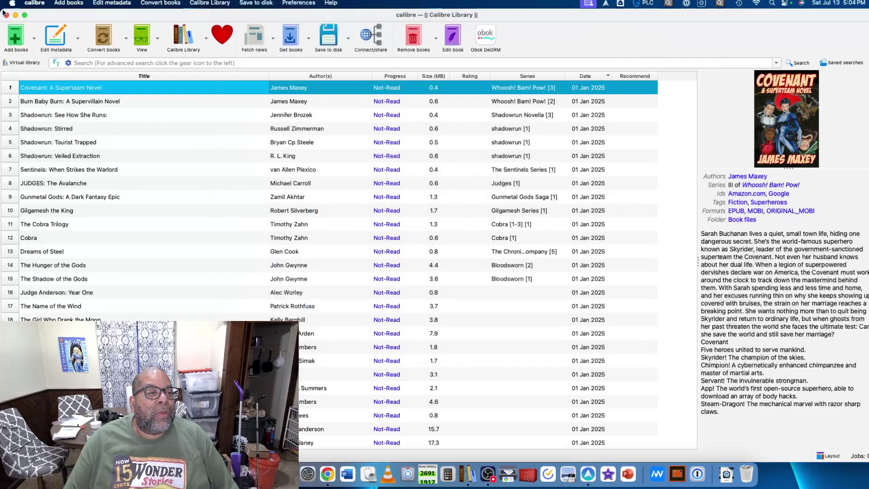
pyautogui.click(5, 14)
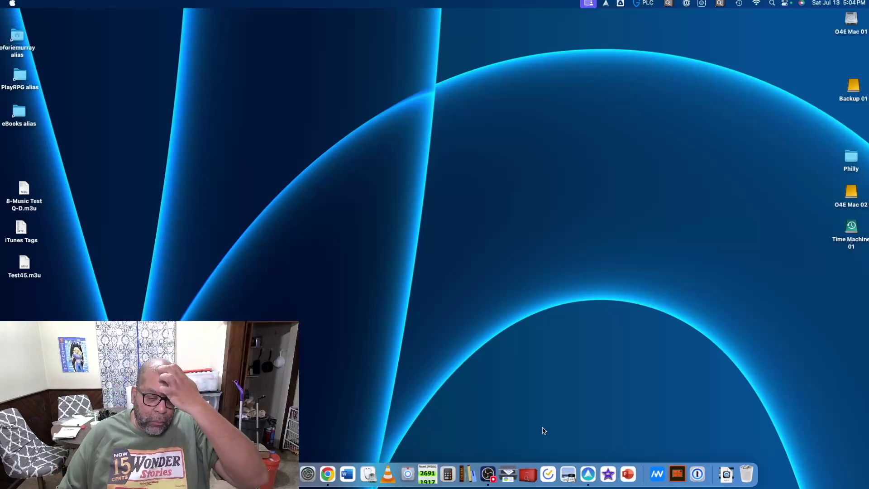
# Step: Reopen calibre and expand the File type group in its plugin preferences
pyautogui.click(466, 475)
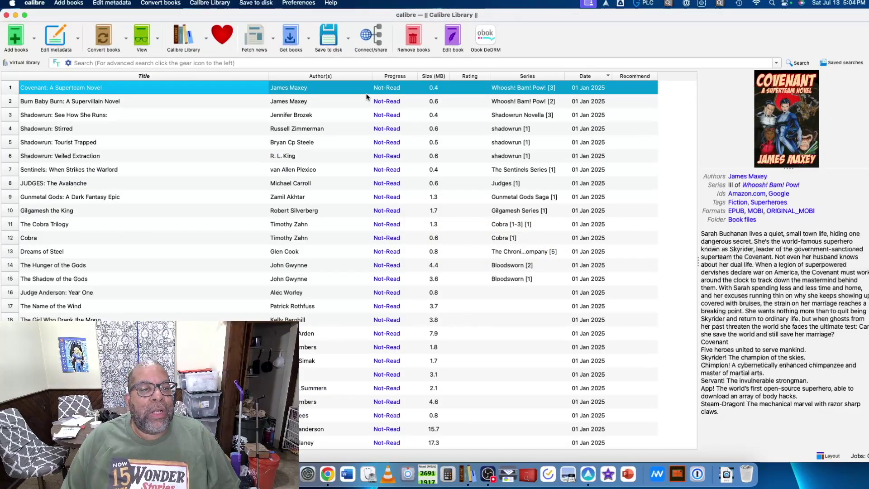
pyautogui.click(298, 4)
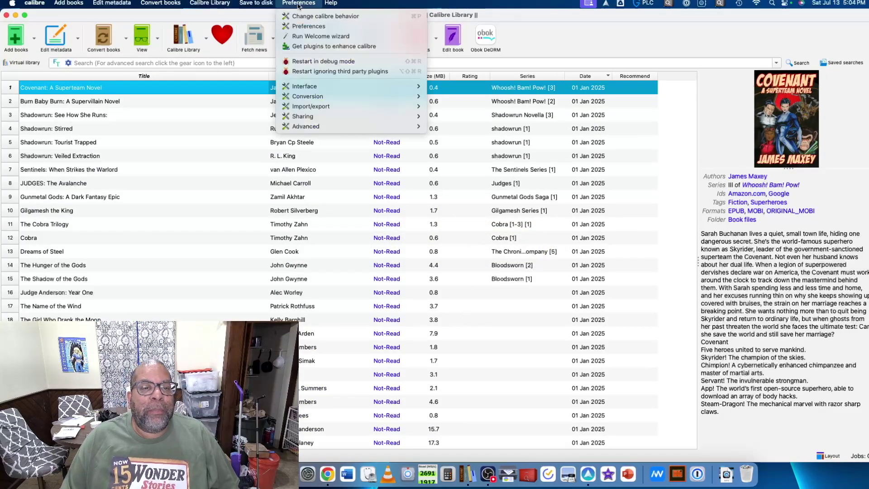
pyautogui.click(296, 27)
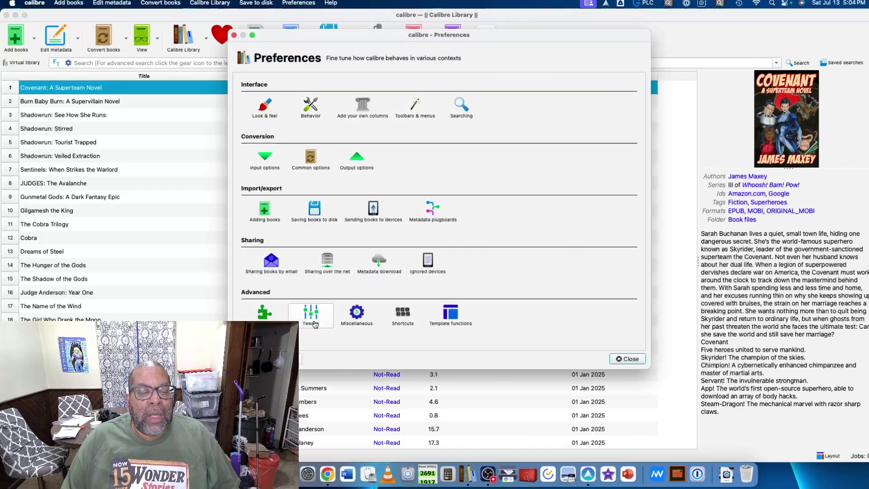
pyautogui.click(265, 312)
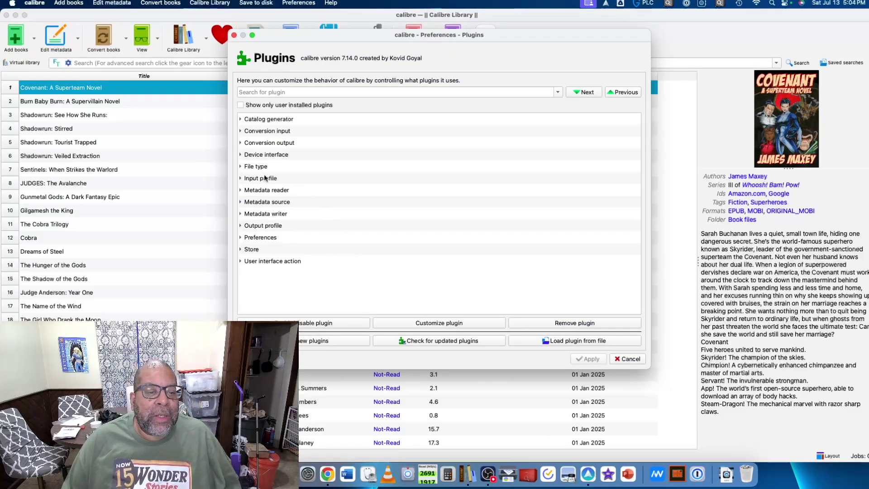
pyautogui.click(241, 167)
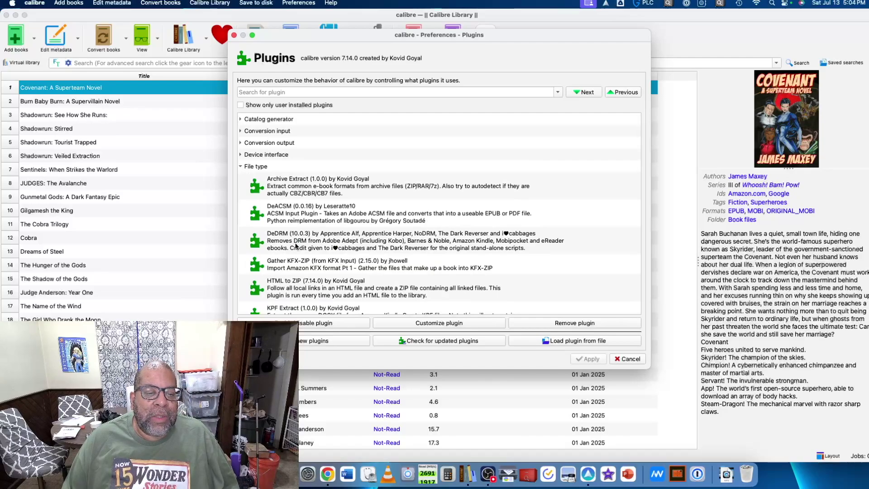
# Step: Collapse the File type group and search the plugin list for "dedrm"
pyautogui.click(241, 166)
pyautogui.click(351, 90)
pyautogui.write('dedrm')
pyautogui.press('Return')
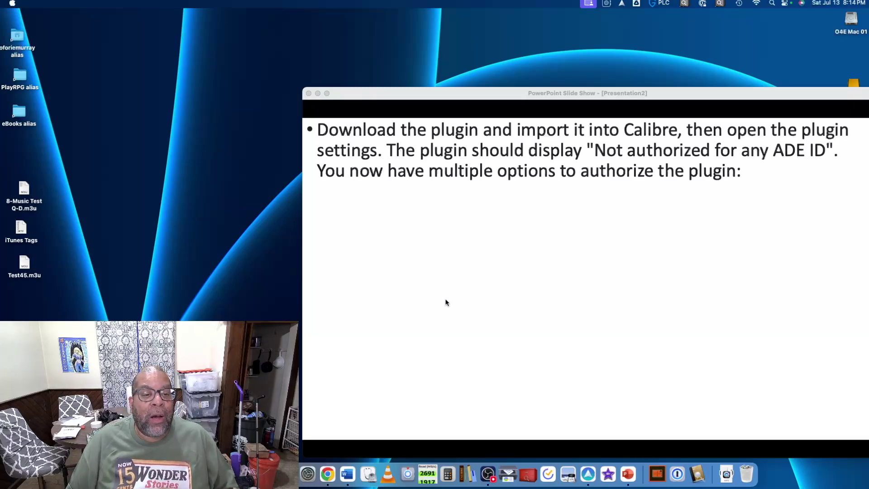
pyautogui.click(578, 94)
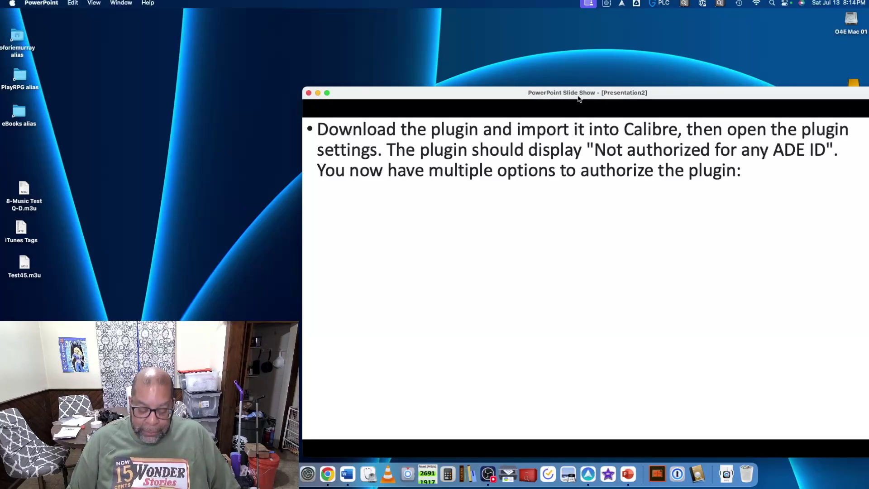
pyautogui.press('Right')
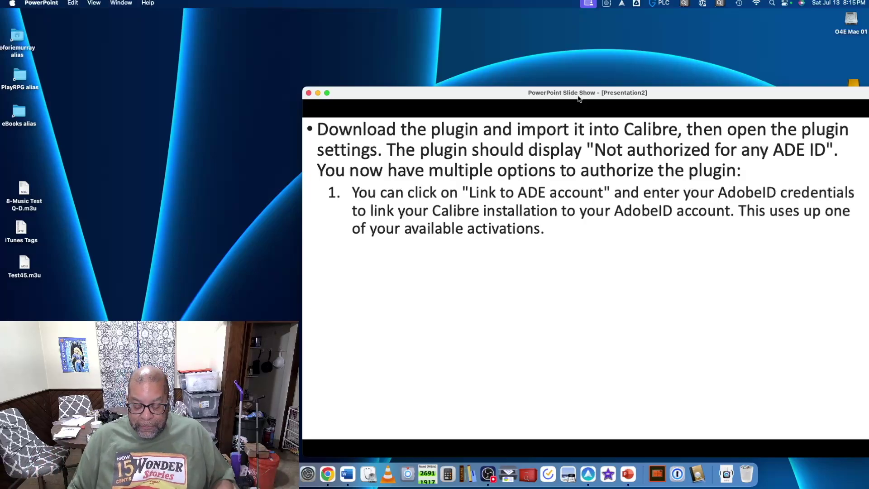
pyautogui.press('Right')
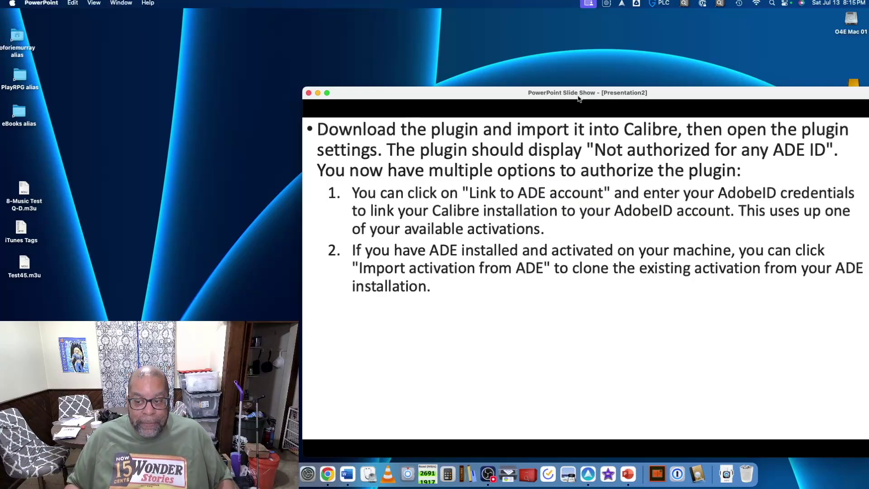
pyautogui.press('Right')
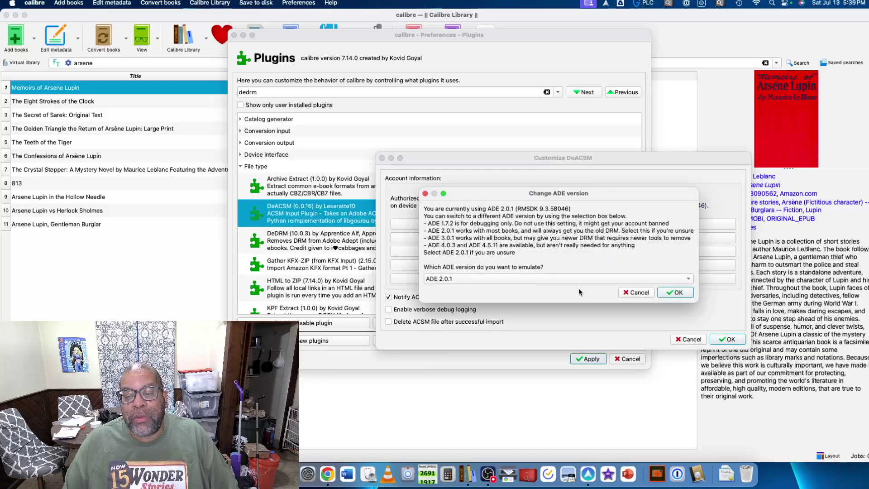
# Step: Confirm ADE 2.0.1 as the version DeACSM emulates and accept the plugin settings without saving the account encryption key export
pyautogui.click(675, 292)
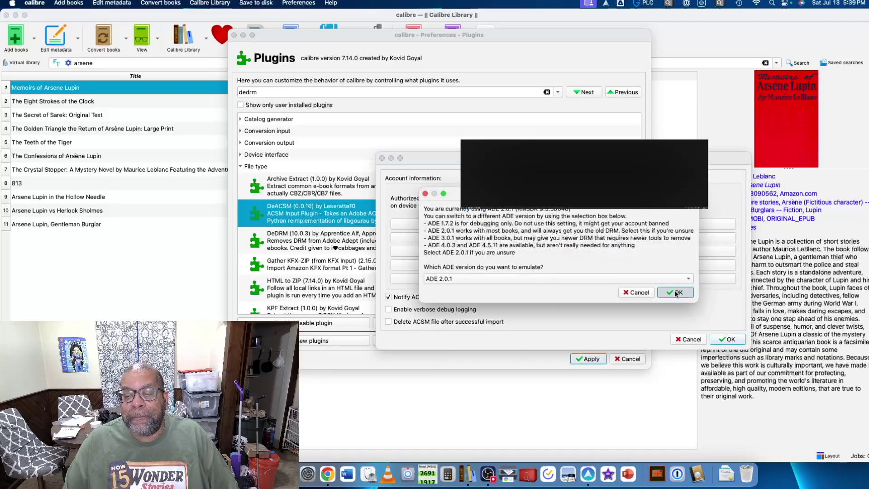
pyautogui.click(524, 248)
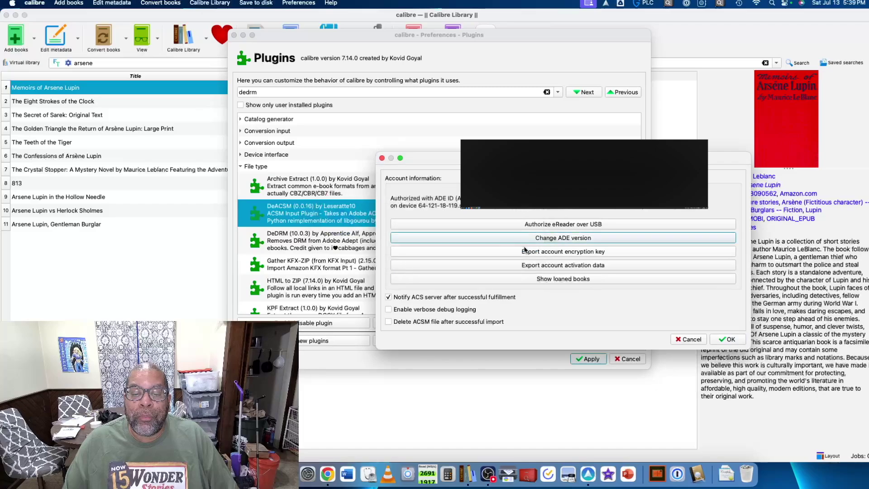
pyautogui.click(559, 251)
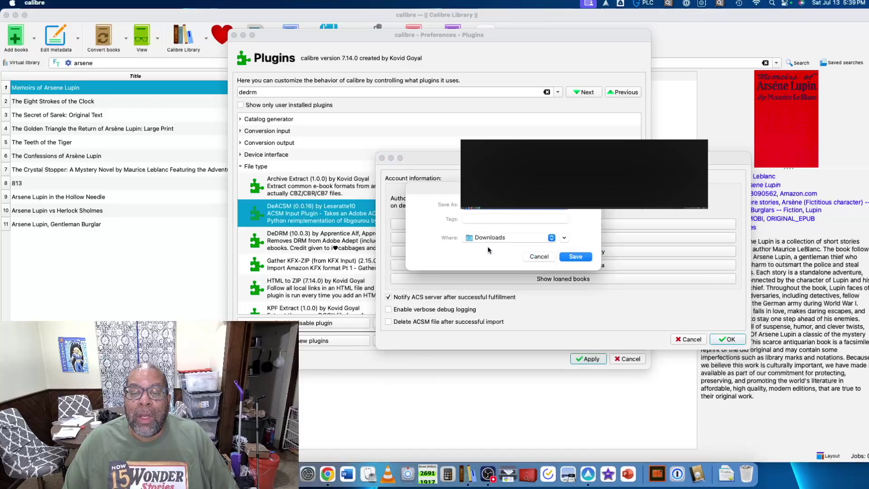
pyautogui.click(545, 257)
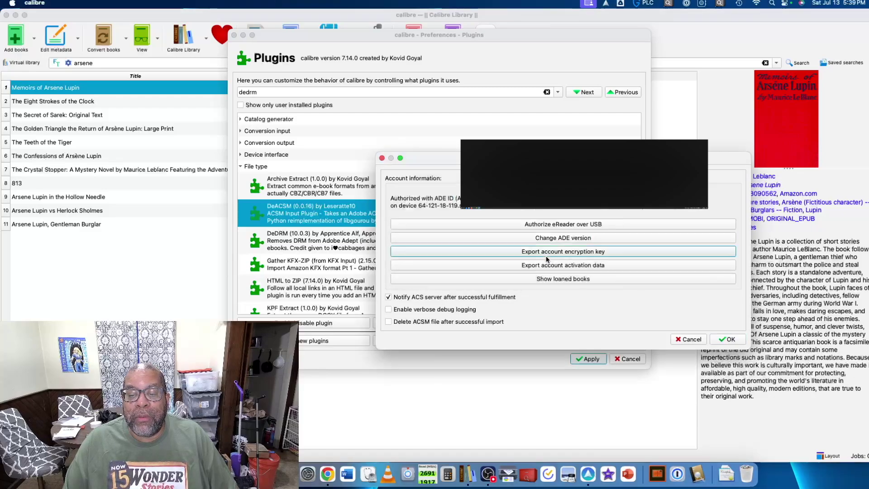
pyautogui.click(723, 339)
# Step: Open the DeDRM plugin's customization and check its list of Kindle eInk serial numbers
pyautogui.click(367, 243)
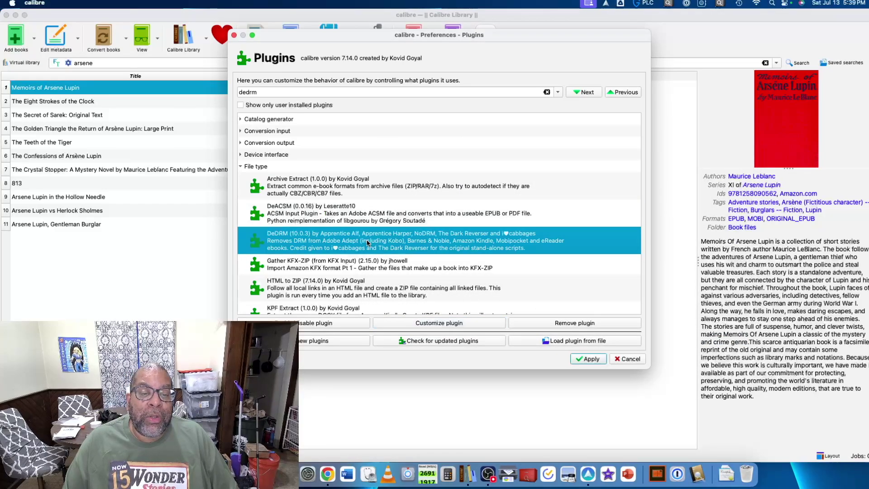
pyautogui.click(453, 323)
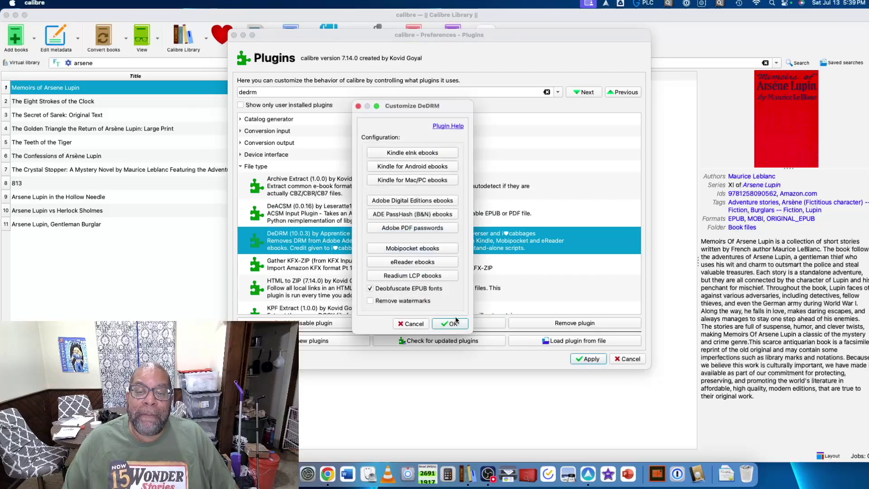
pyautogui.click(425, 152)
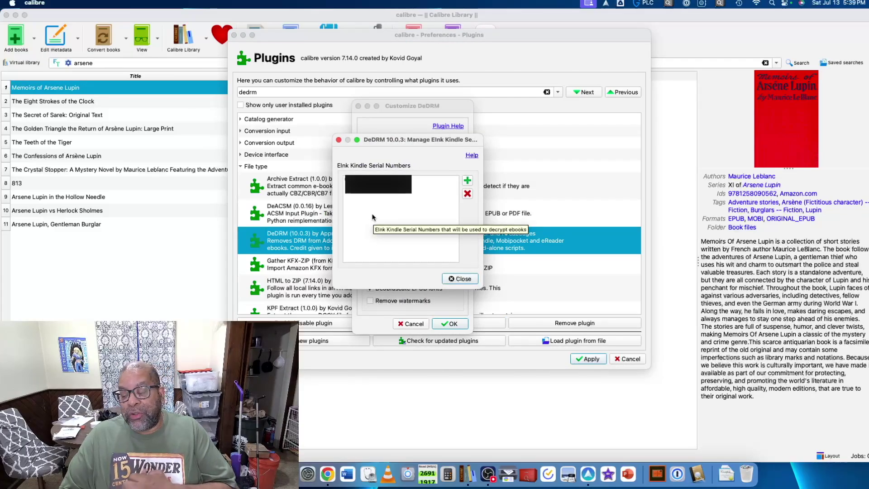
pyautogui.click(461, 279)
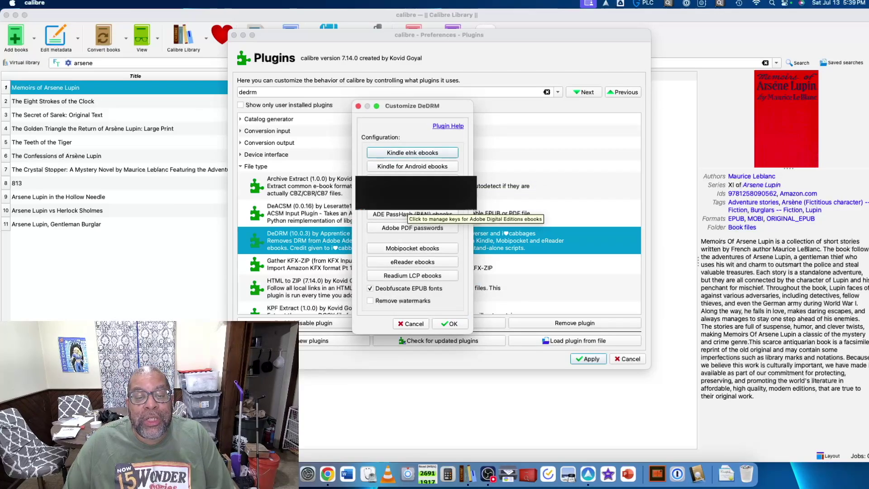
# Step: Import the exported Adobe .der key file from the Downloads folder into DeDRM's Adobe Digital Editions keys
pyautogui.click(407, 206)
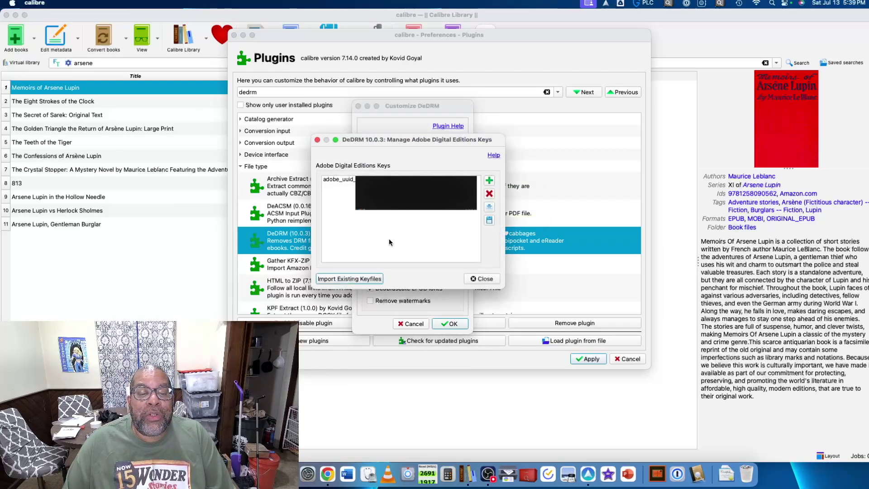
pyautogui.click(363, 280)
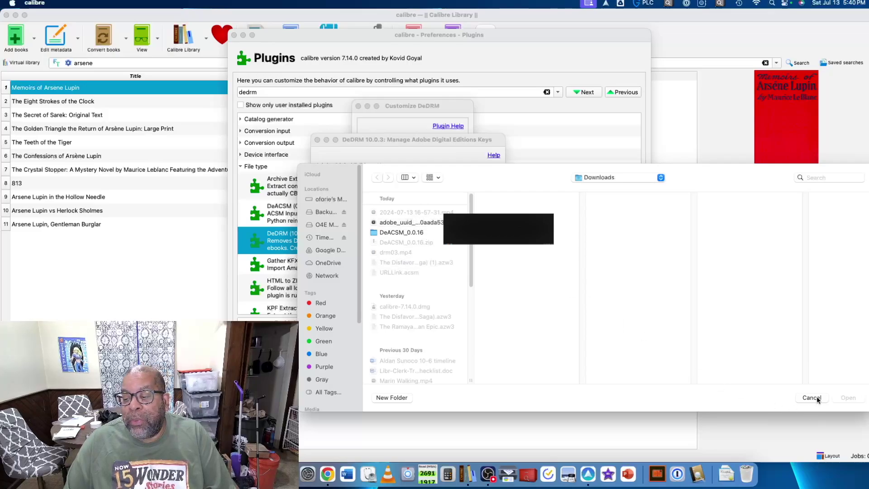
pyautogui.click(441, 223)
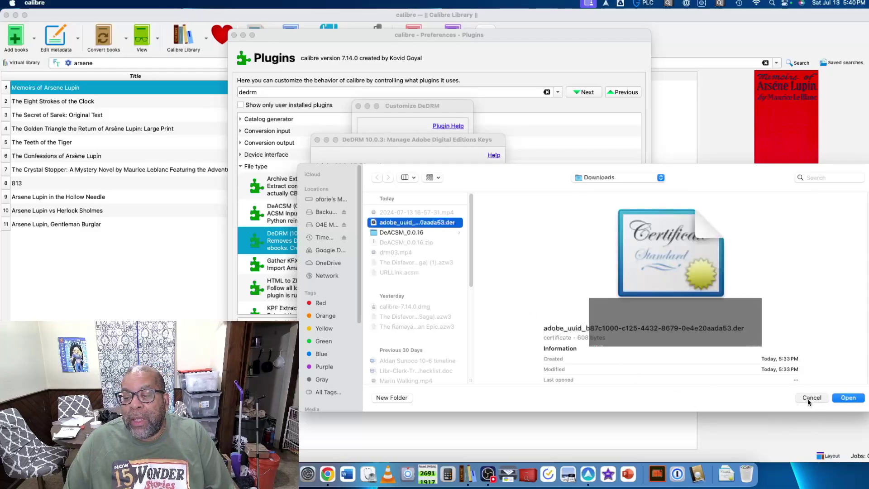
pyautogui.click(848, 397)
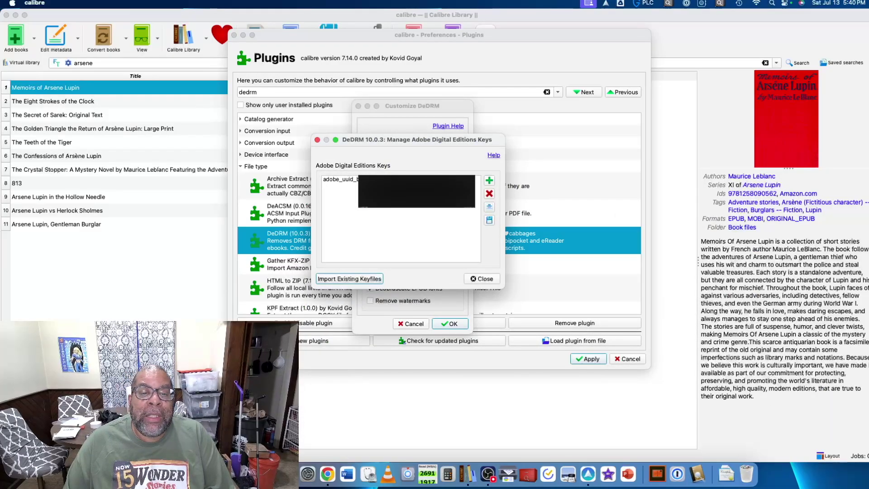
pyautogui.click(492, 284)
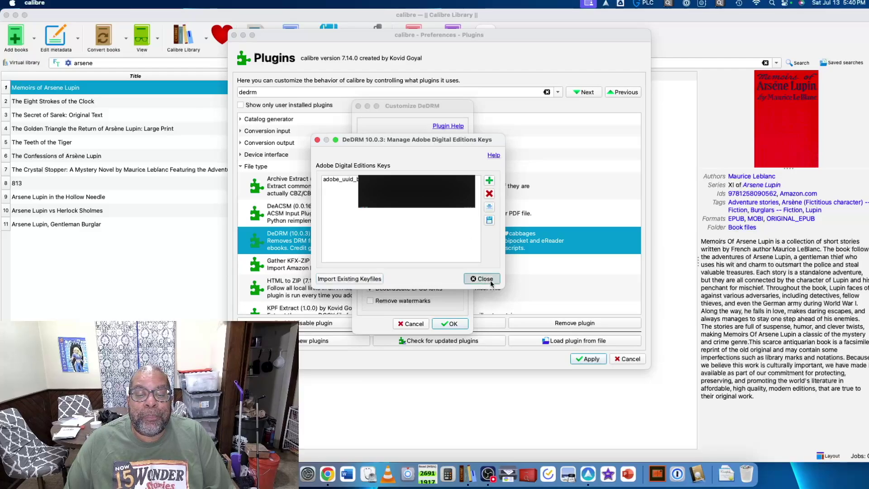
# Step: Accept the DeDRM settings, apply the plugin changes and quit calibre
pyautogui.click(457, 327)
pyautogui.click(593, 360)
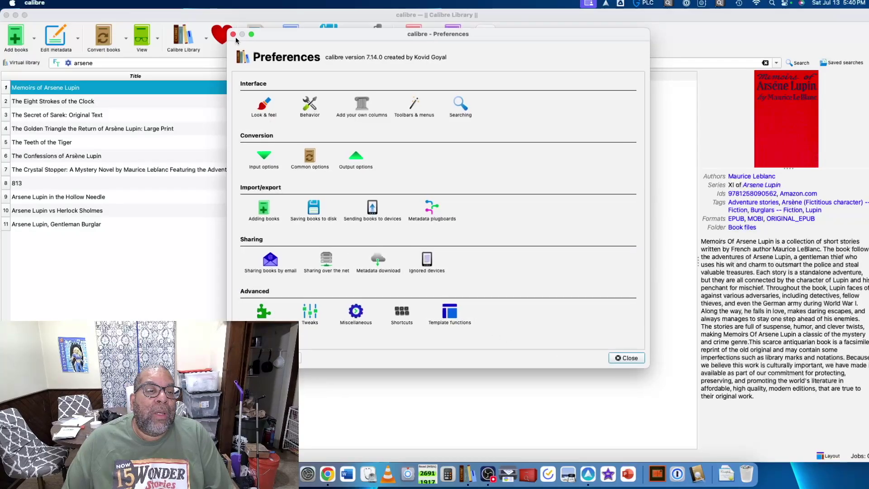
pyautogui.click(233, 35)
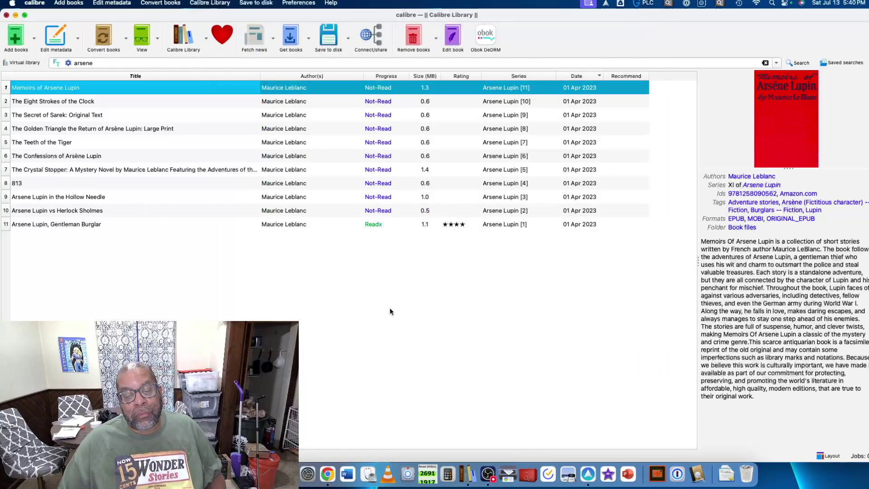
pyautogui.press('super+q')
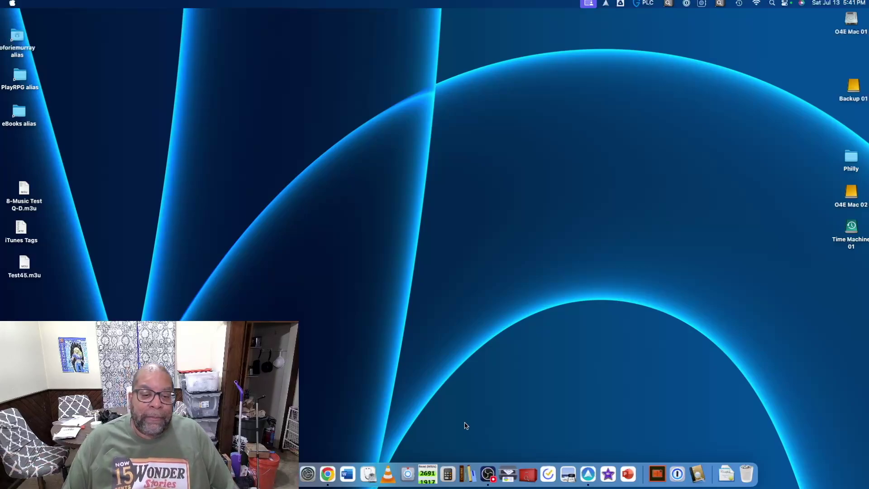
# Step: Switch to Chrome and open the Kobo store at kobo.com/us/en/search?query=doc+savage&fcmedia=Book
pyautogui.click(328, 473)
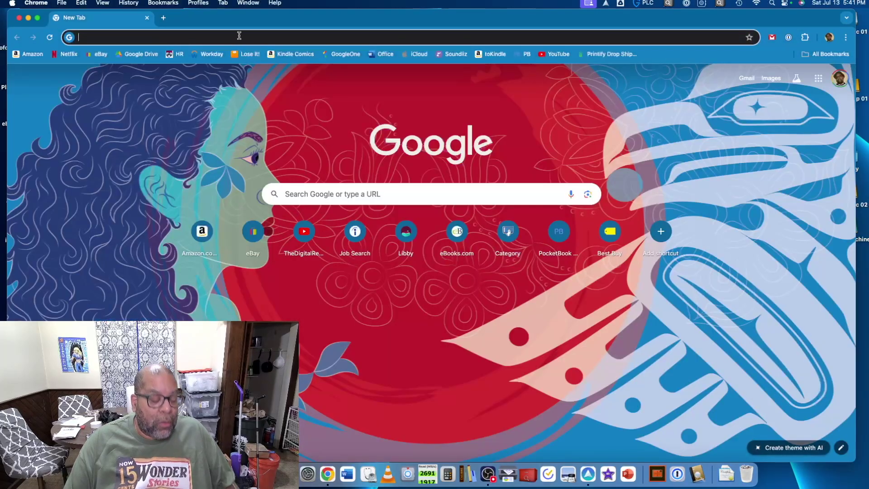
pyautogui.write('kobo.com/us/en/search?query=doc+savage&fcmedia=Book')
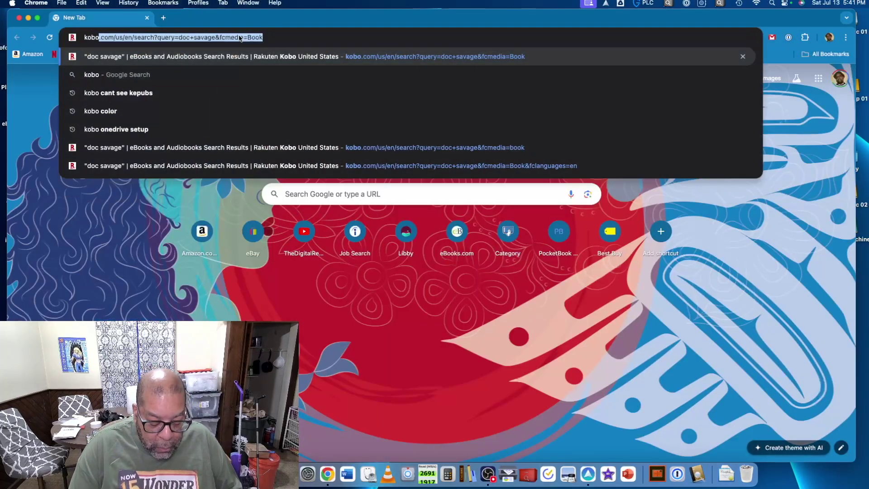
pyautogui.press('Return')
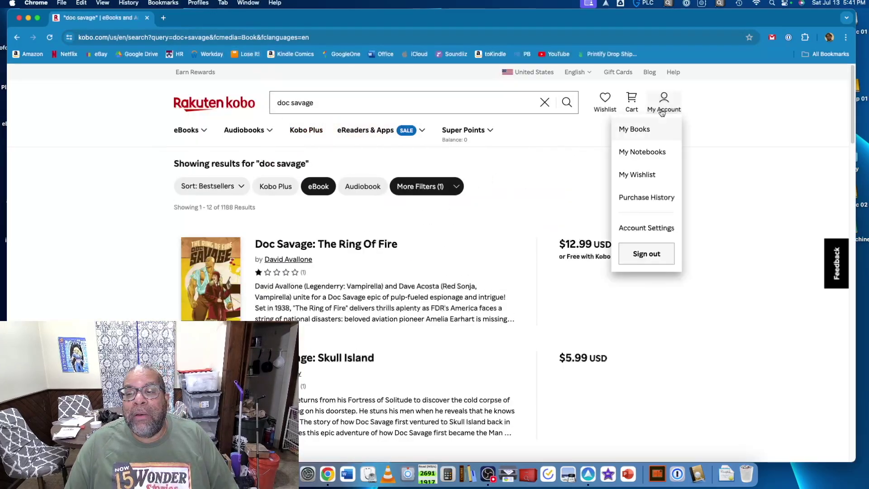
# Step: Open the books in the Kobo account's library and download the Judge Dredd: Year Two title as an Adobe DRM EPUB
pyautogui.click(645, 131)
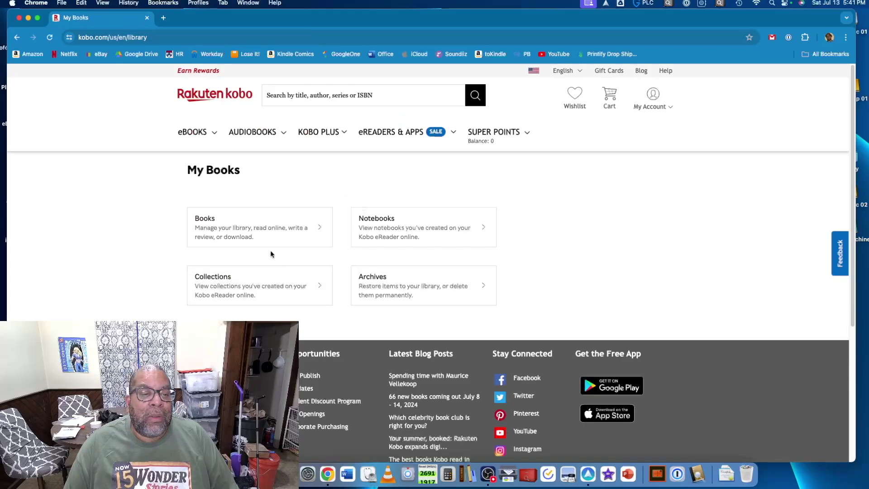
pyautogui.click(264, 230)
pyautogui.scroll(-2, 438, 320)
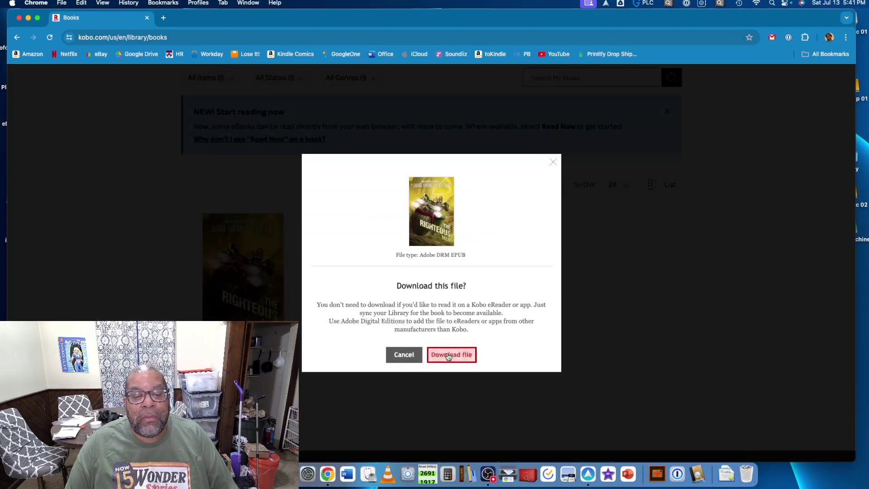
pyautogui.click(448, 355)
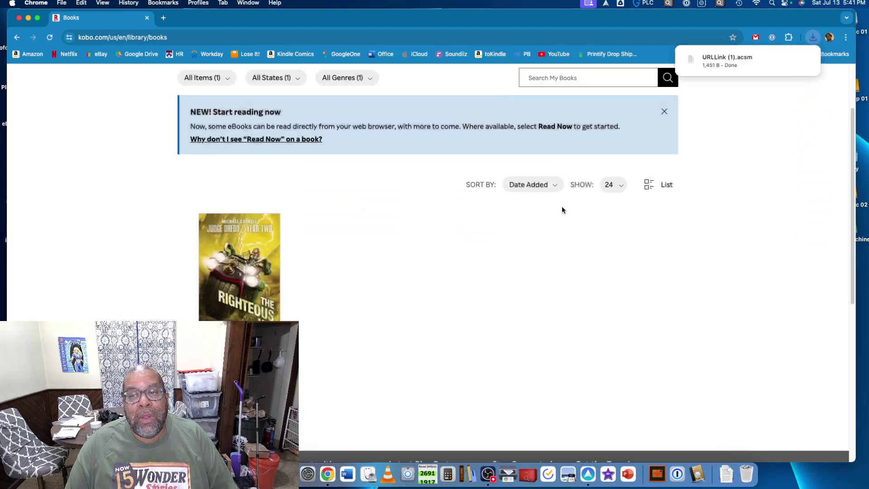
# Step: Go to ebooks.com and open the account's bookshelf
pyautogui.click(374, 36)
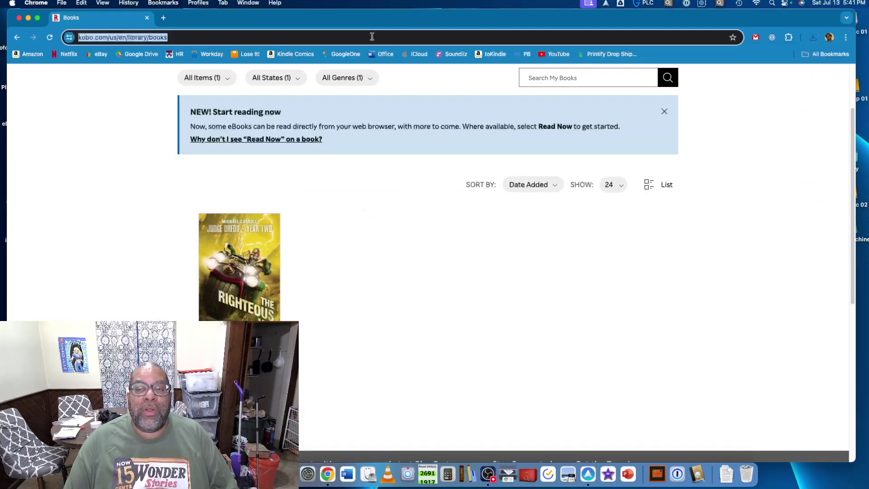
pyautogui.write('eb')
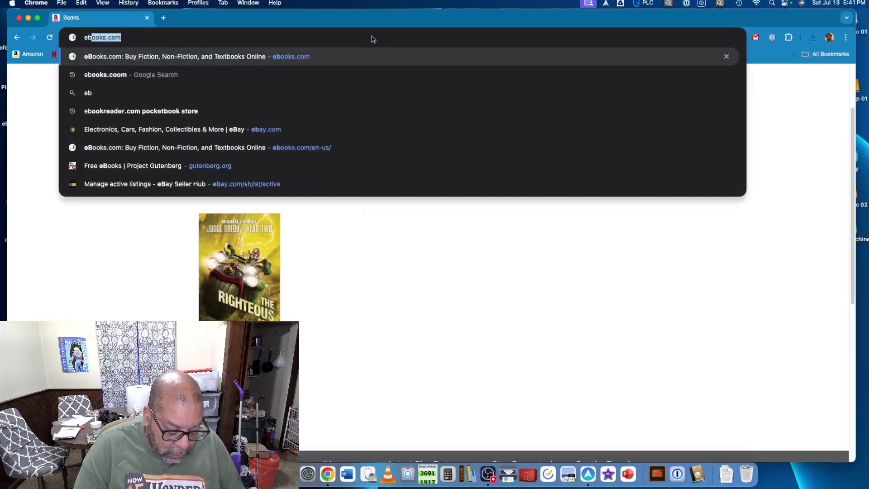
pyautogui.write('ooks.com')
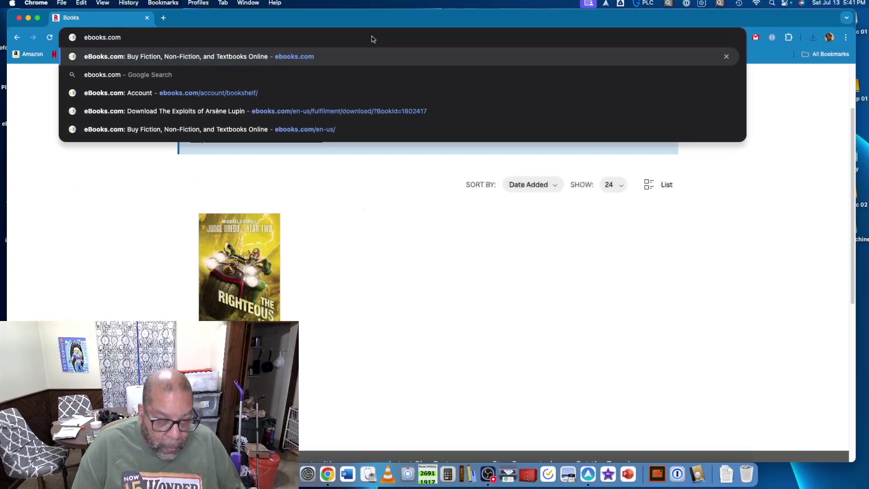
pyautogui.press('Return')
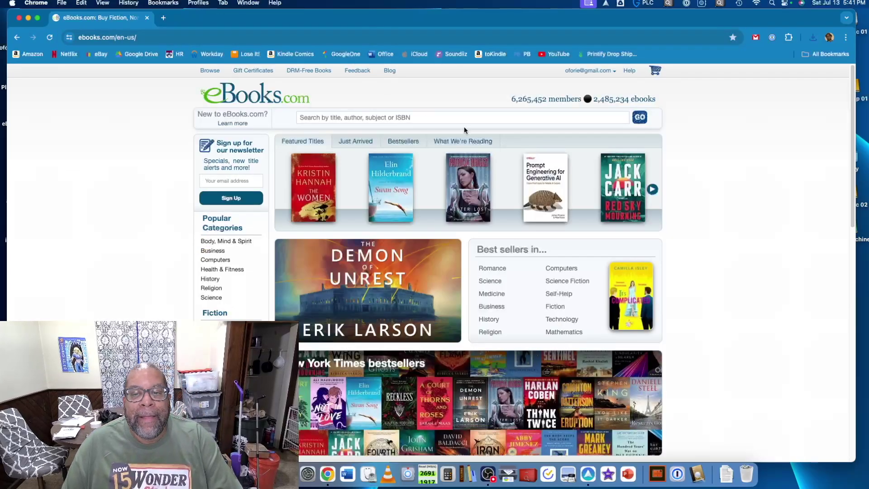
pyautogui.click(600, 72)
pyautogui.click(600, 90)
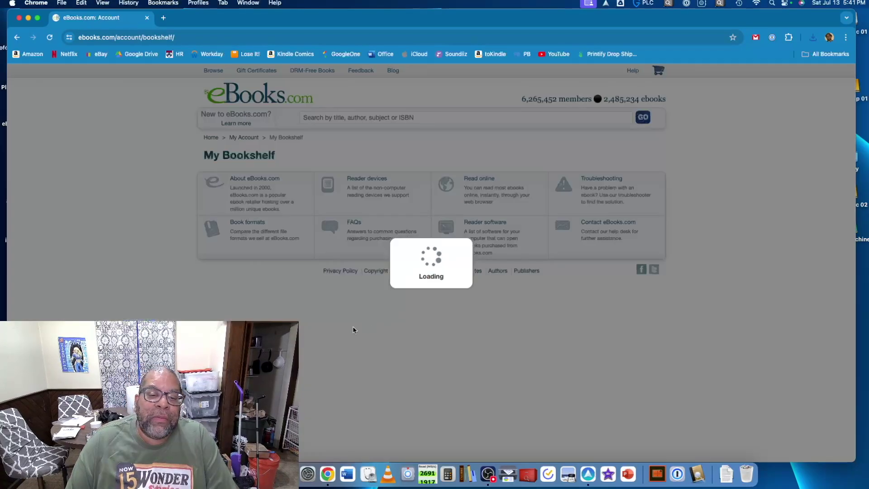
# Step: Download The Palace of Illusions from the bookshelf in ePub format and close the browser window
pyautogui.scroll(-4, 449, 297)
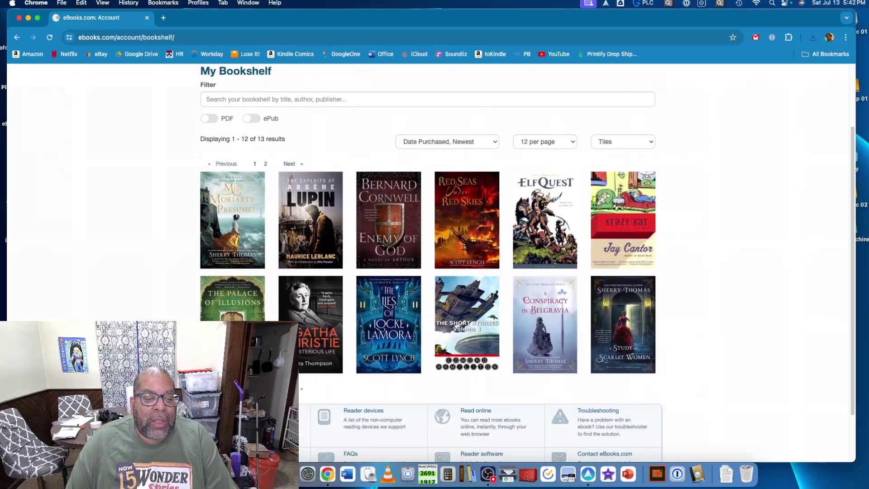
pyautogui.click(233, 333)
pyautogui.click(319, 345)
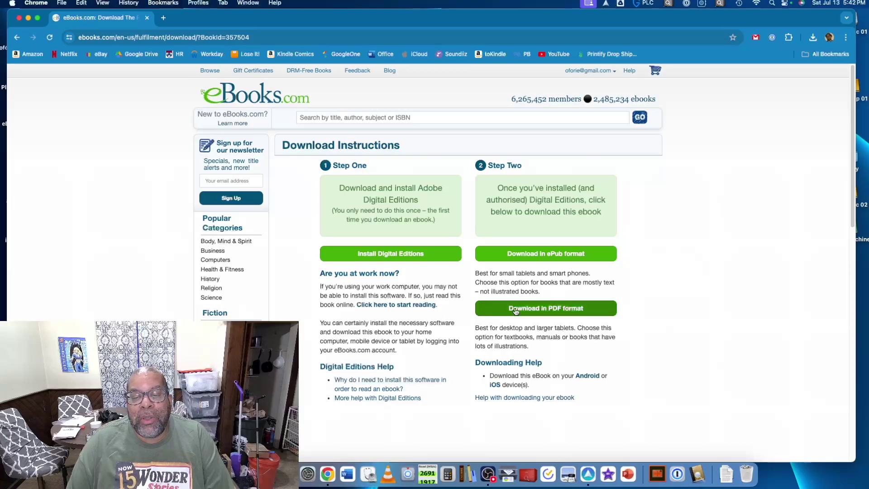
pyautogui.click(561, 254)
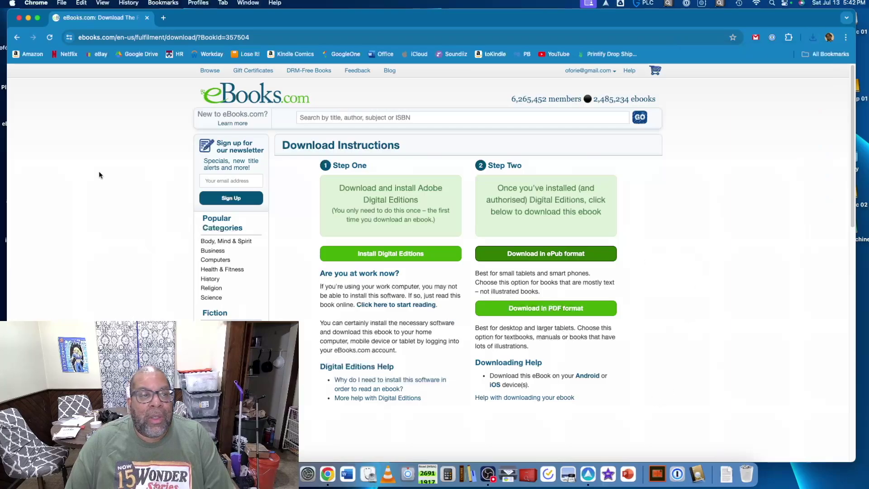
pyautogui.click(19, 18)
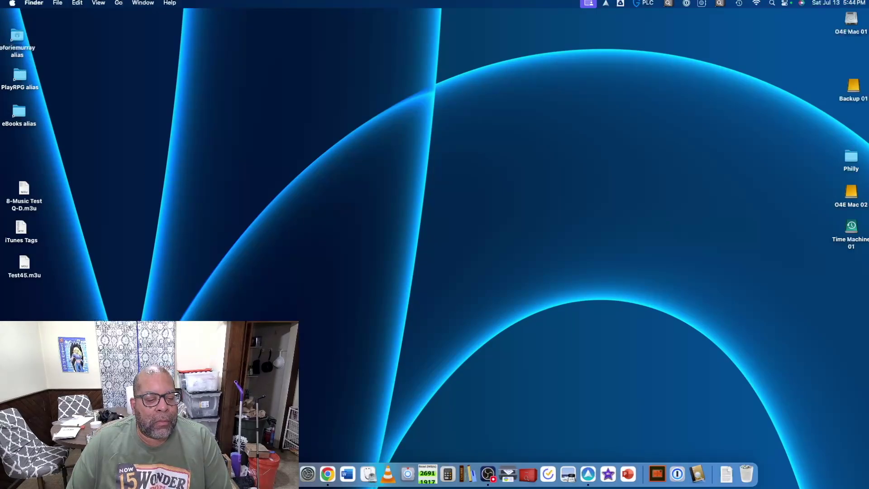
# Step: Switch to calibre and add URLLink (1).acsm and URLLink (2).acsm from the Downloads folder to the library
pyautogui.press('super+n')
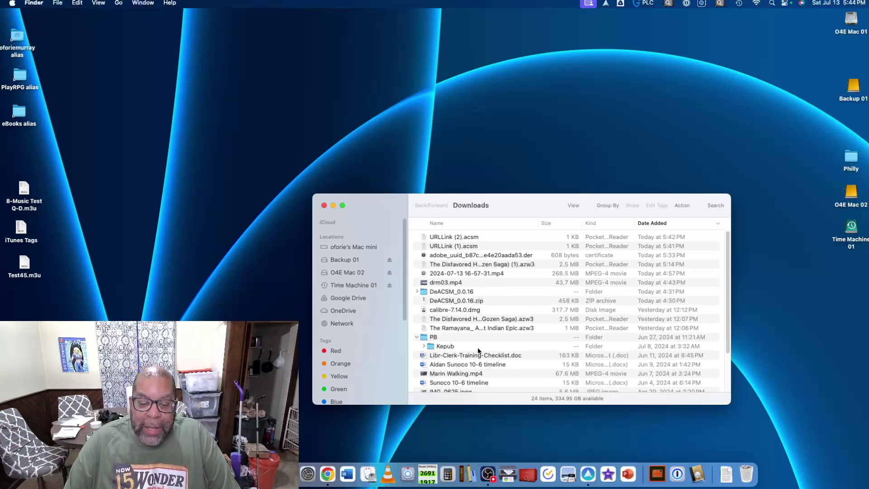
pyautogui.click(467, 475)
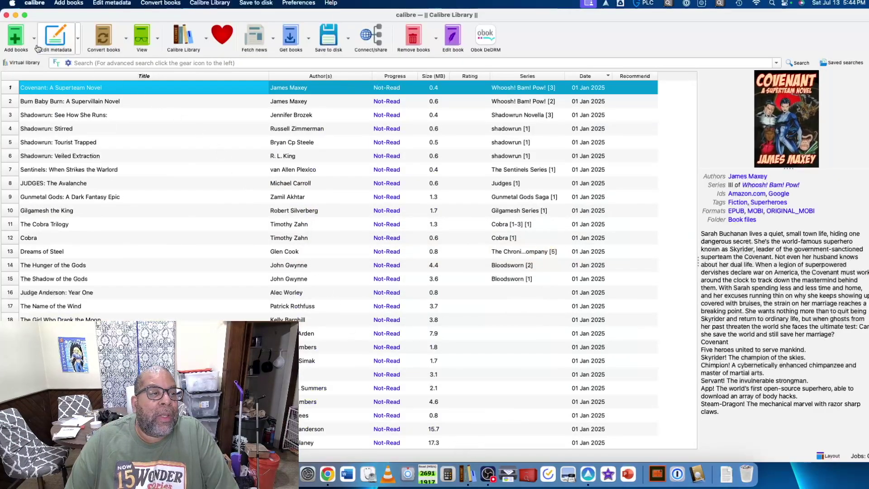
pyautogui.click(15, 36)
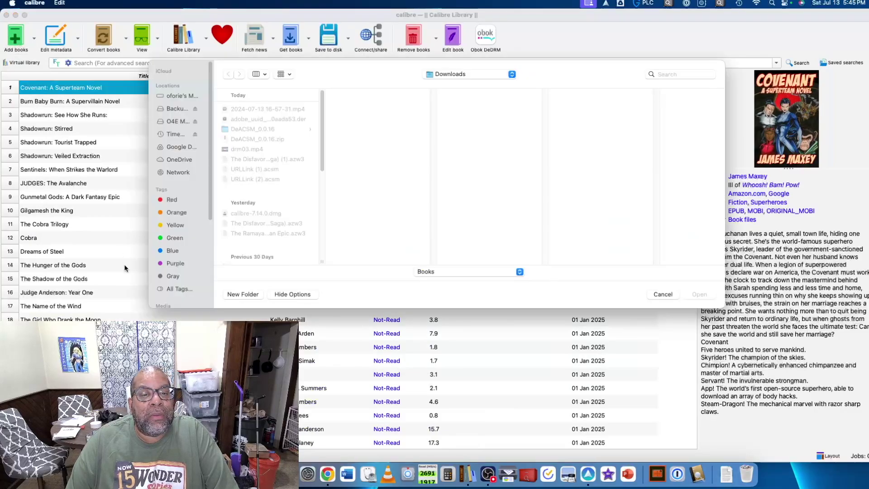
pyautogui.click(259, 170)
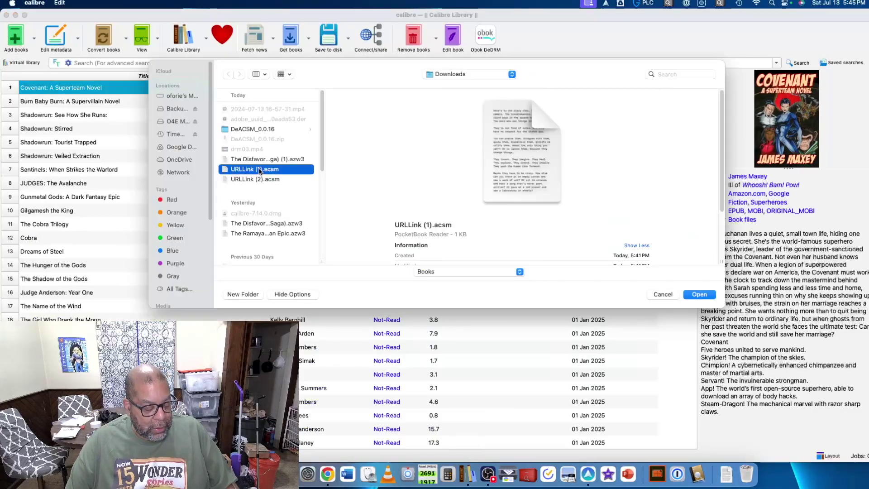
pyautogui.keyDown('shift'); pyautogui.click(259, 180); pyautogui.keyUp('shift')
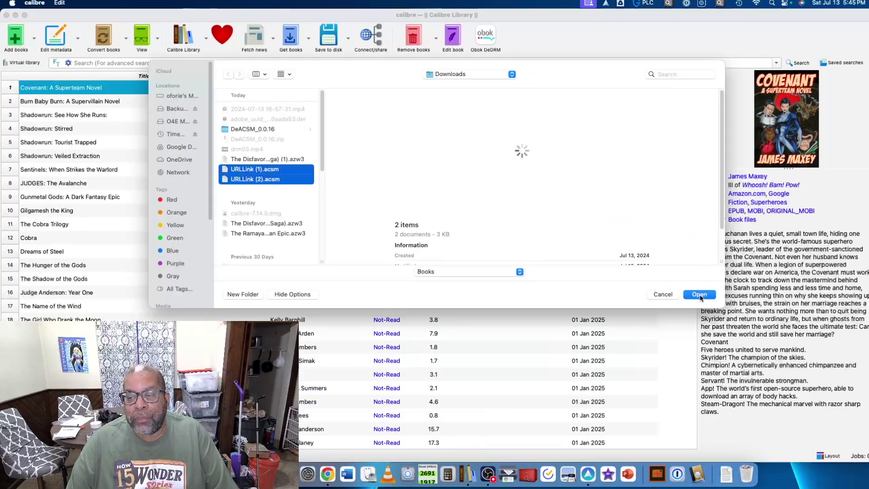
pyautogui.click(700, 295)
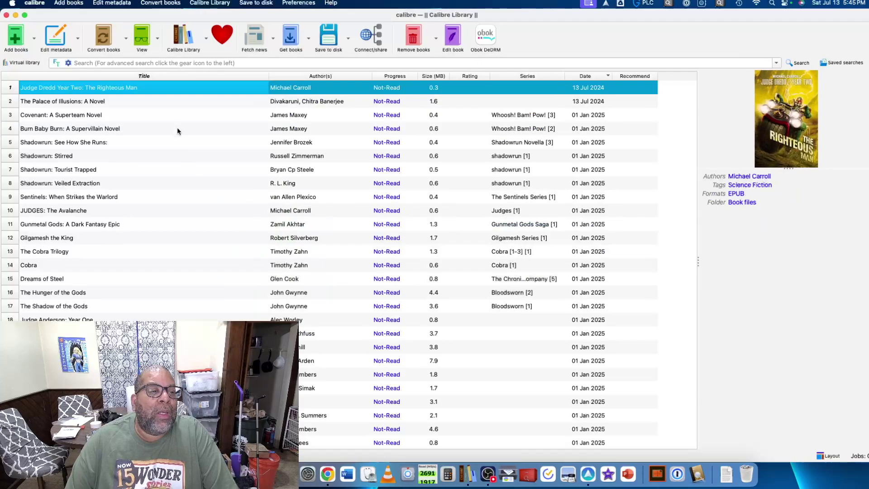
# Step: Open the EPUB of Judge Dredd Year Two: The Righteous Man, examine its pages and close the viewer
pyautogui.click(184, 105)
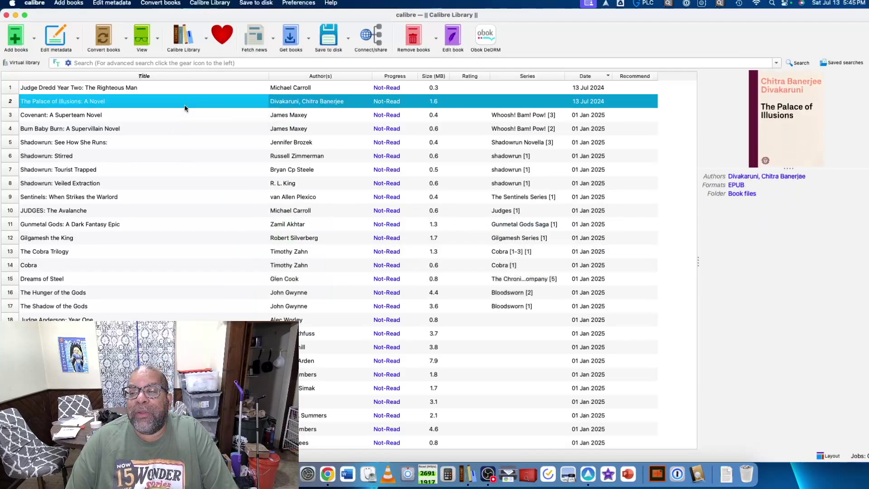
pyautogui.click(230, 88)
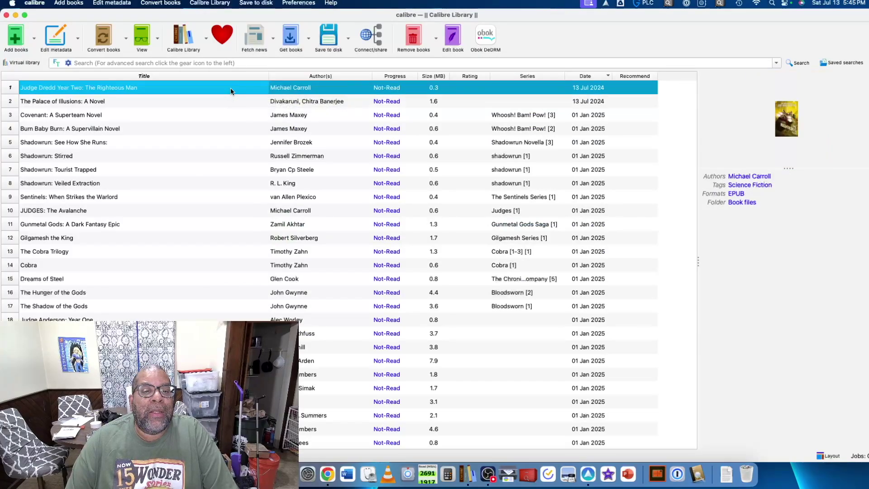
pyautogui.click(465, 103)
pyautogui.click(472, 89)
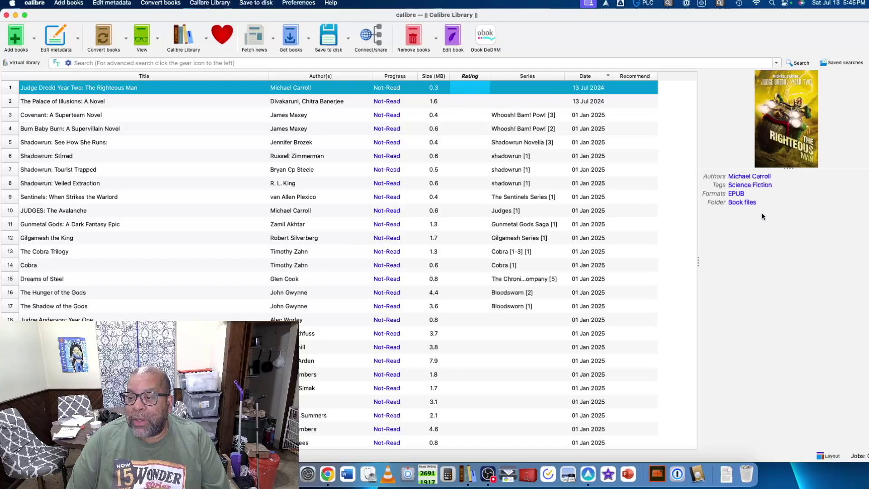
pyautogui.click(736, 194)
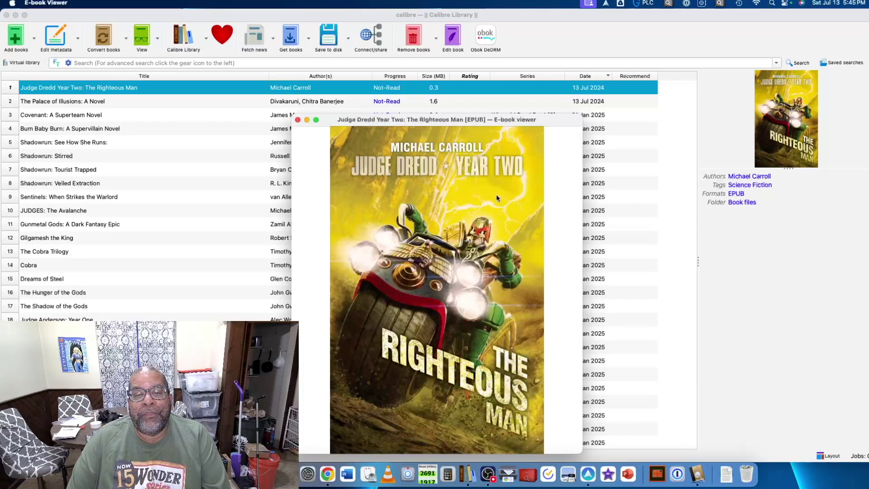
pyautogui.scroll(-10, 446, 267)
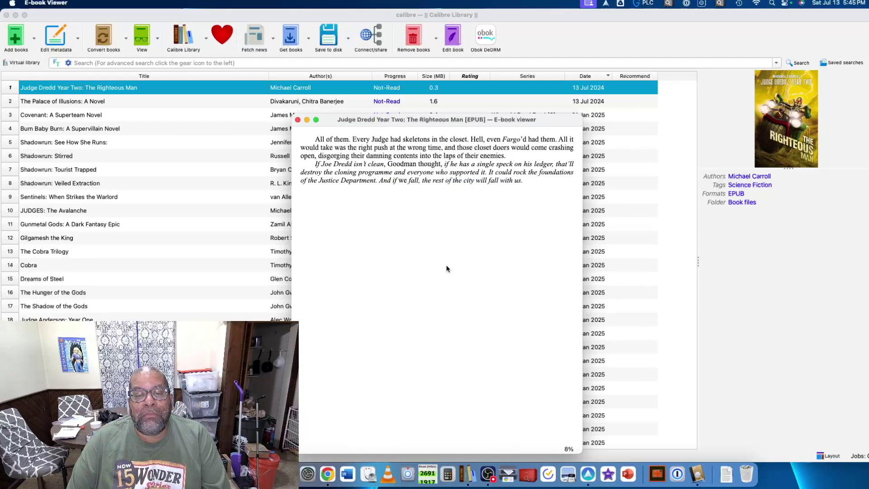
pyautogui.click(298, 119)
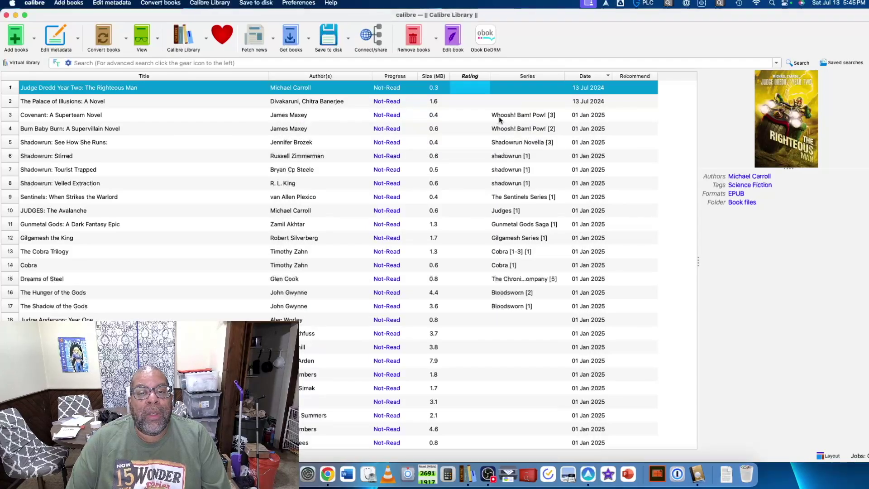
# Step: Open the EPUB of The Palace of Illusions, examine its first pages and close the viewer
pyautogui.click(484, 103)
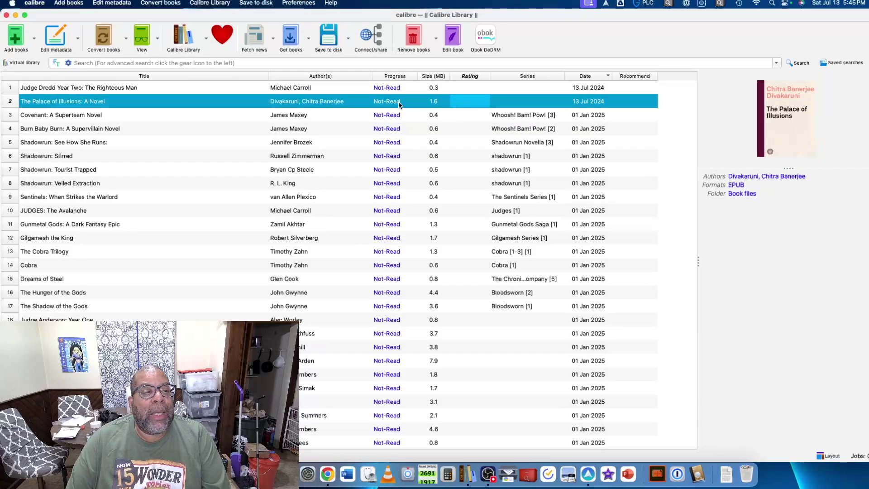
pyautogui.click(741, 186)
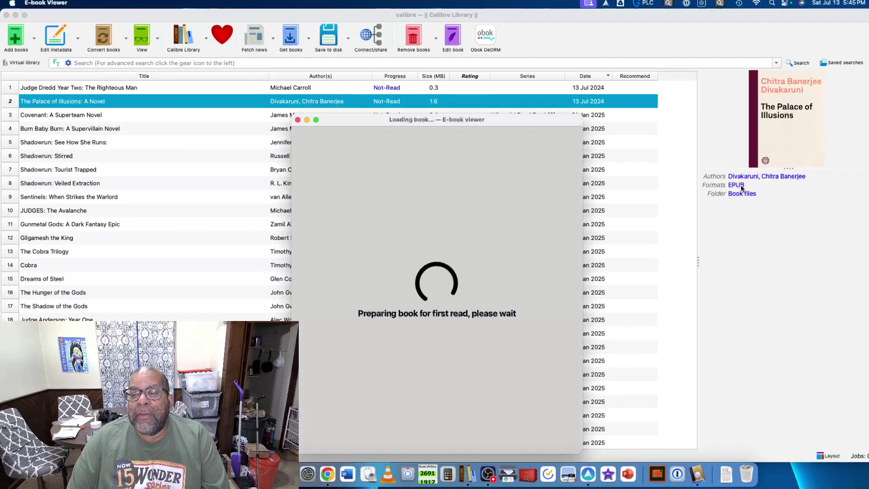
pyautogui.click(446, 235)
pyautogui.click(447, 240)
pyautogui.click(446, 240)
pyautogui.click(446, 240)
pyautogui.scroll(2, 446, 240)
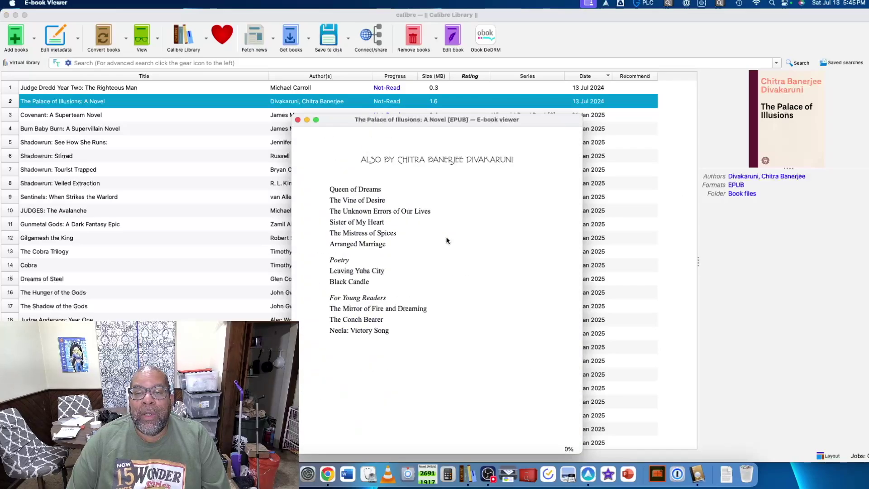
pyautogui.click(298, 120)
# Step: Download metadata for Judge Dredd Year Two: The Righteous Man, using the 2017 Abaddon result titled Judge Dredd: Year Two
pyautogui.click(361, 90)
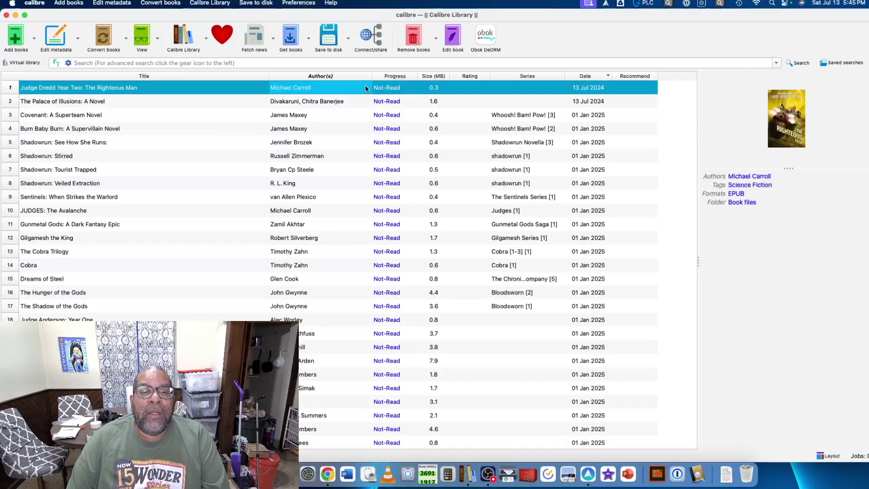
pyautogui.rightClick(357, 90)
pyautogui.moveTo(404, 93)
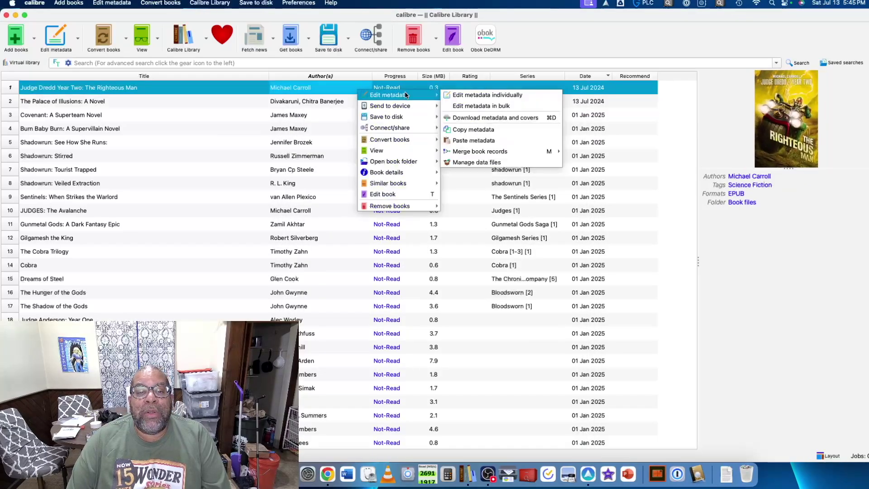
pyautogui.click(477, 97)
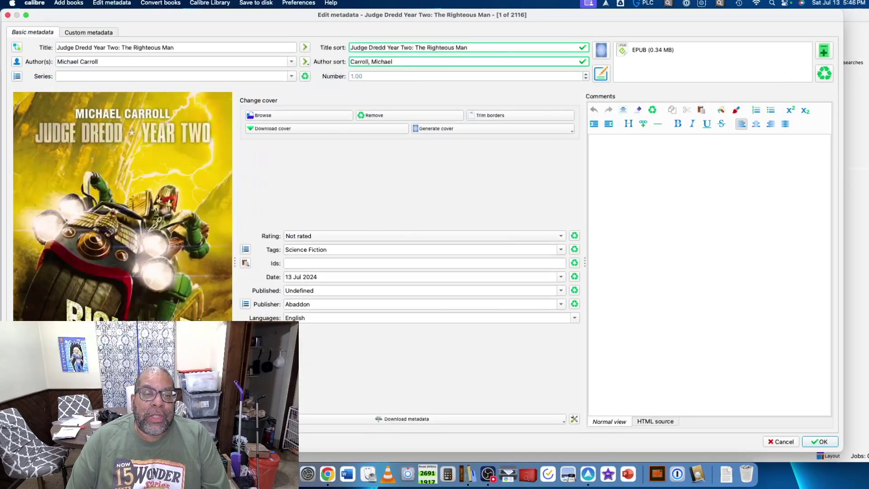
pyautogui.click(443, 419)
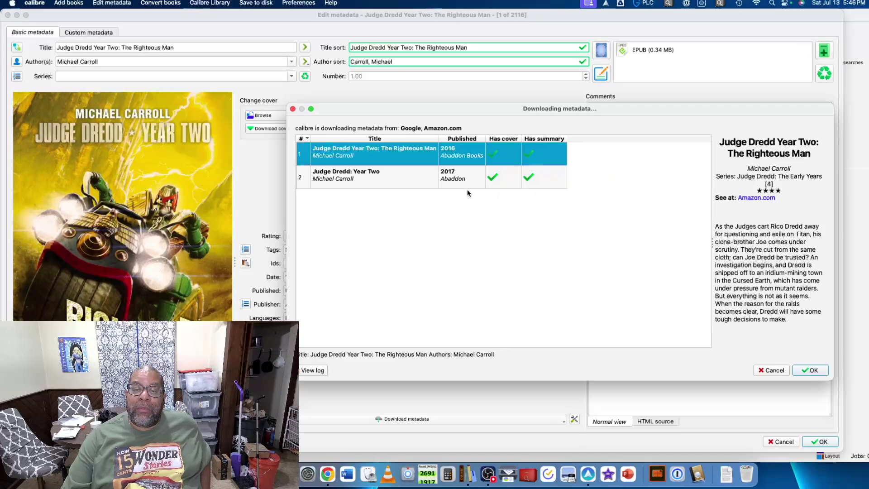
pyautogui.click(411, 179)
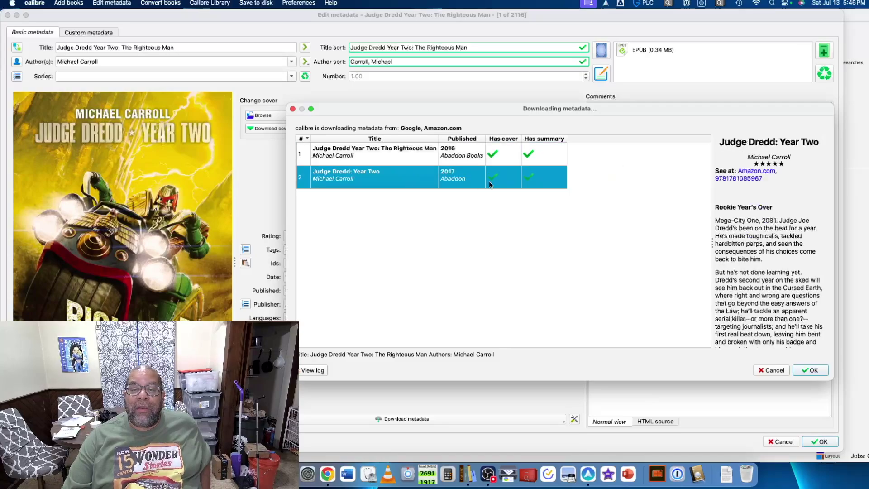
pyautogui.scroll(-5, 753, 285)
pyautogui.scroll(3, 753, 285)
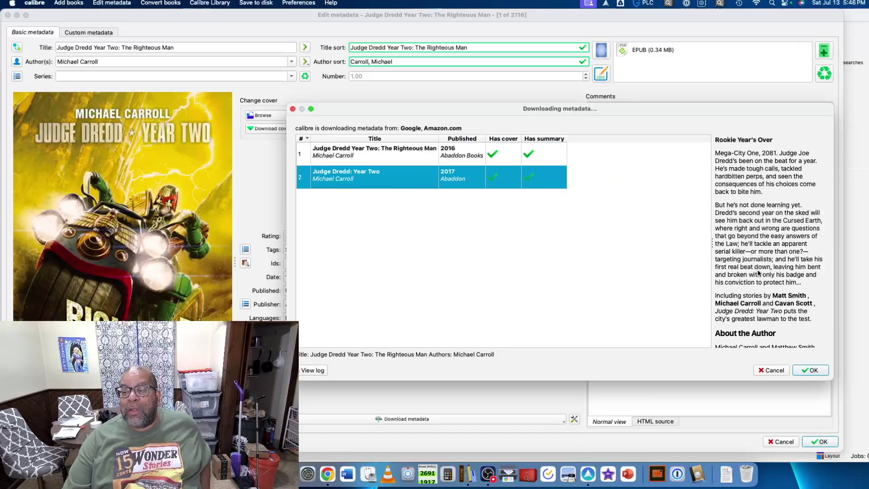
pyautogui.click(807, 369)
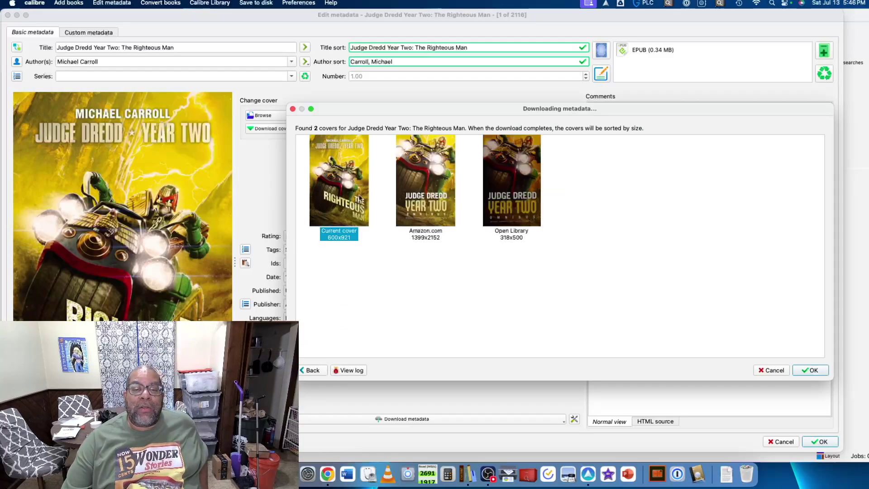
# Step: Use the 1399x2152 Amazon.com cover for Judge Dredd: Year Two, clear the book's rating and save the metadata
pyautogui.click(434, 206)
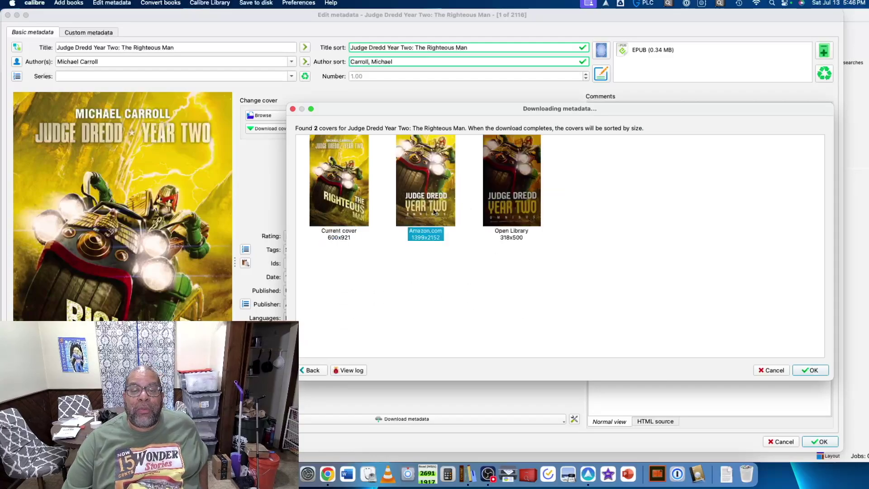
pyautogui.click(812, 370)
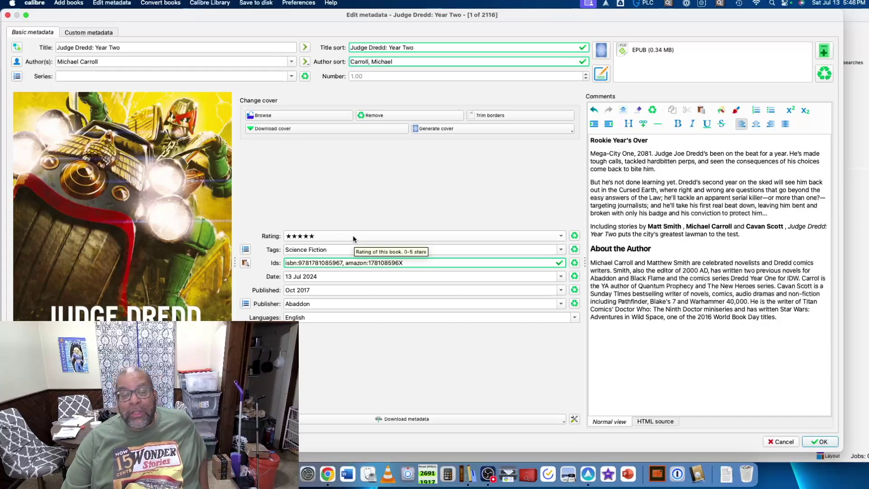
pyautogui.click(573, 239)
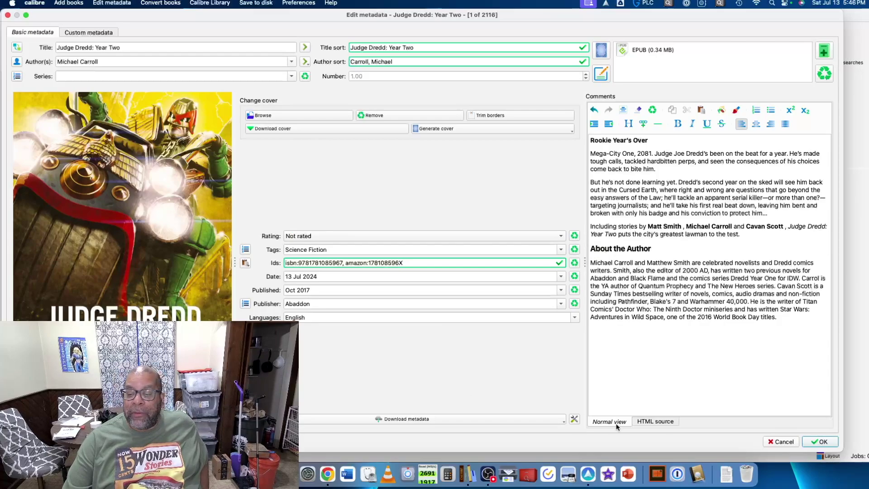
pyautogui.click(819, 441)
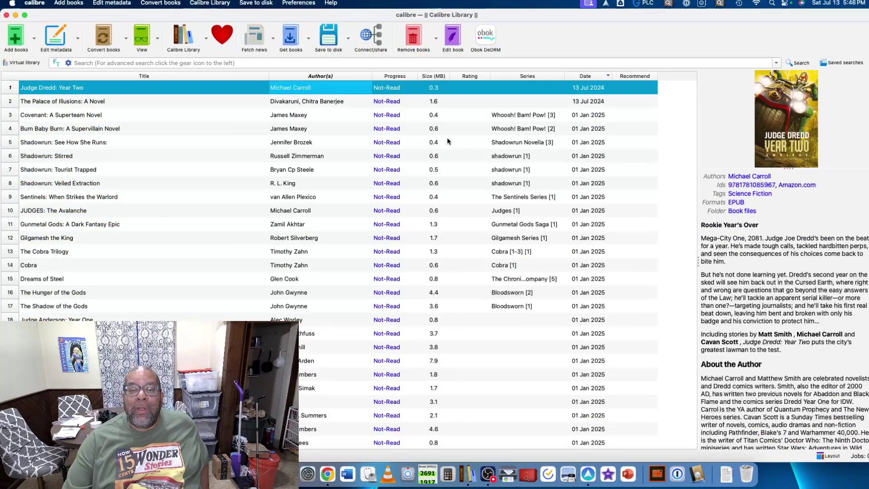
# Step: Download metadata for The Palace of Illusions, comparing both results and using the 2009 Vintage edition
pyautogui.click(366, 103)
pyautogui.rightClick(365, 103)
pyautogui.moveTo(406, 109)
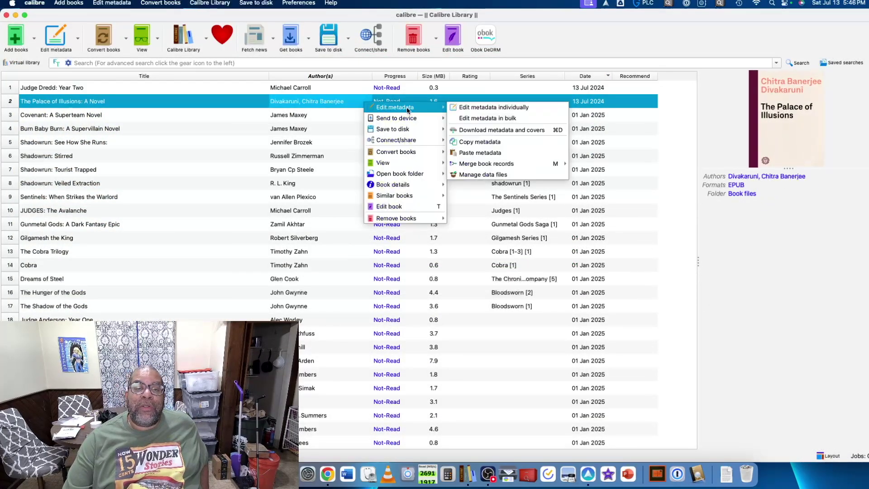
pyautogui.click(472, 107)
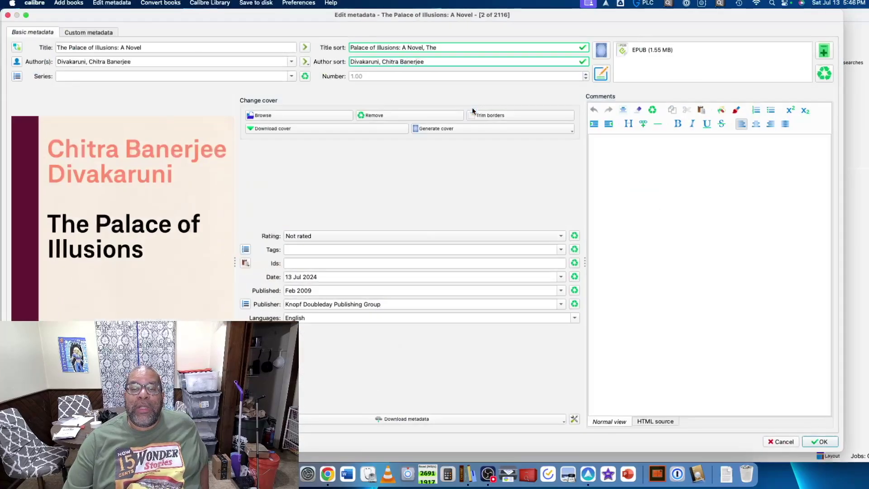
pyautogui.click(414, 417)
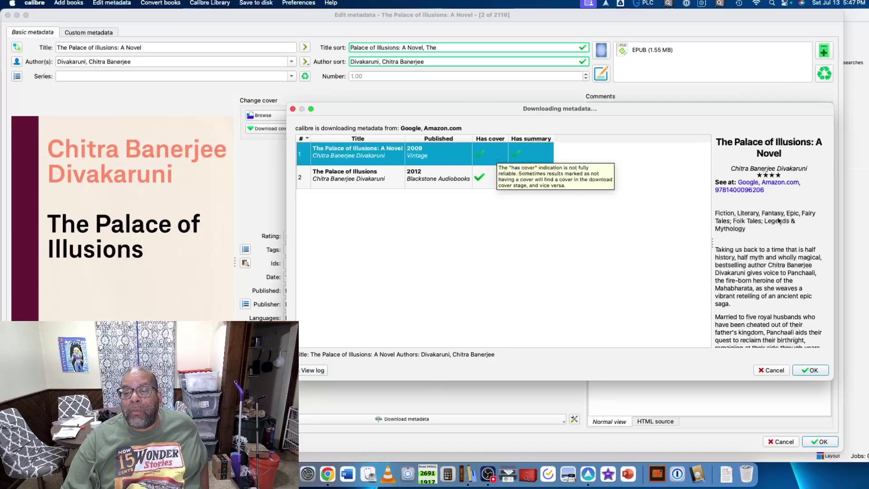
pyautogui.scroll(-10, 778, 221)
pyautogui.scroll(10, 783, 241)
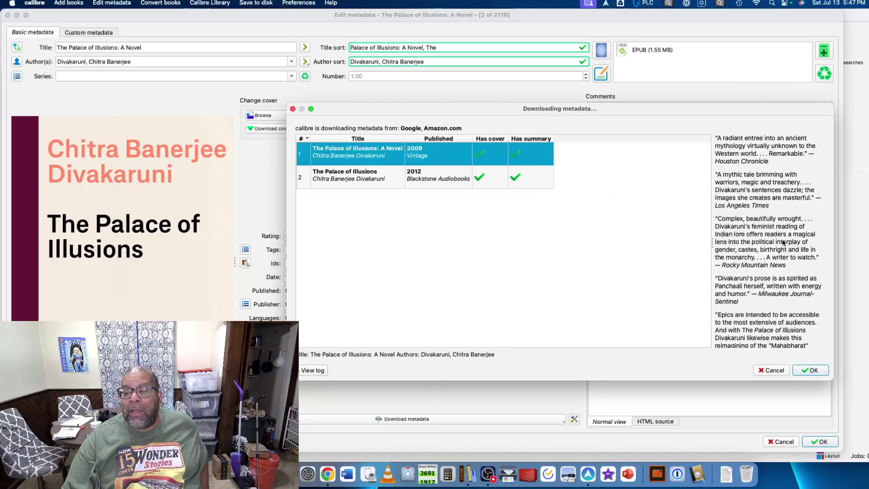
pyautogui.click(433, 179)
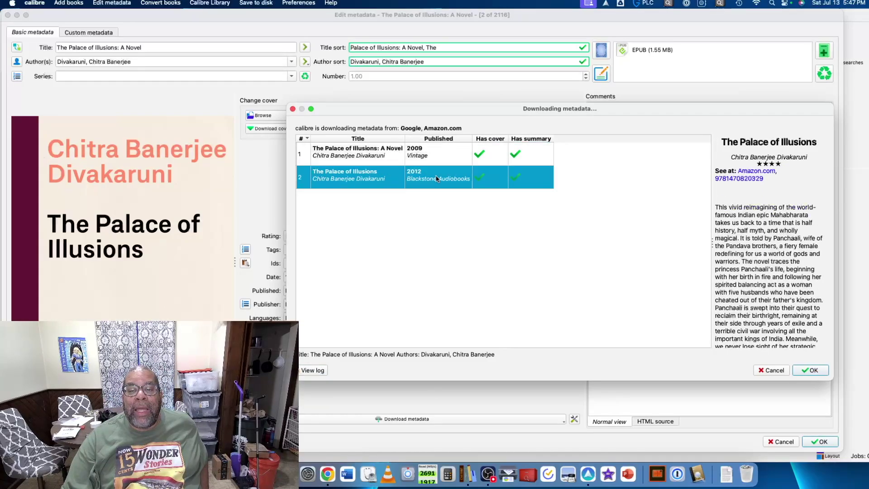
pyautogui.scroll(-6, 779, 235)
pyautogui.scroll(4, 779, 235)
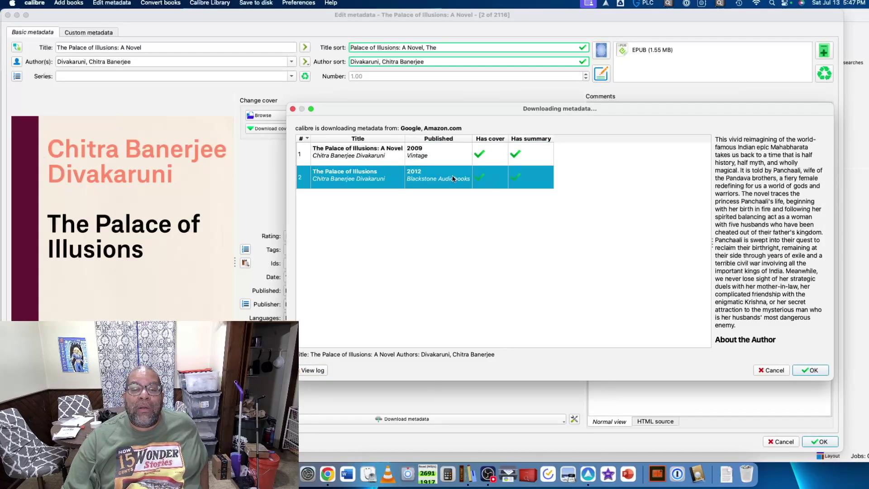
pyautogui.click(454, 161)
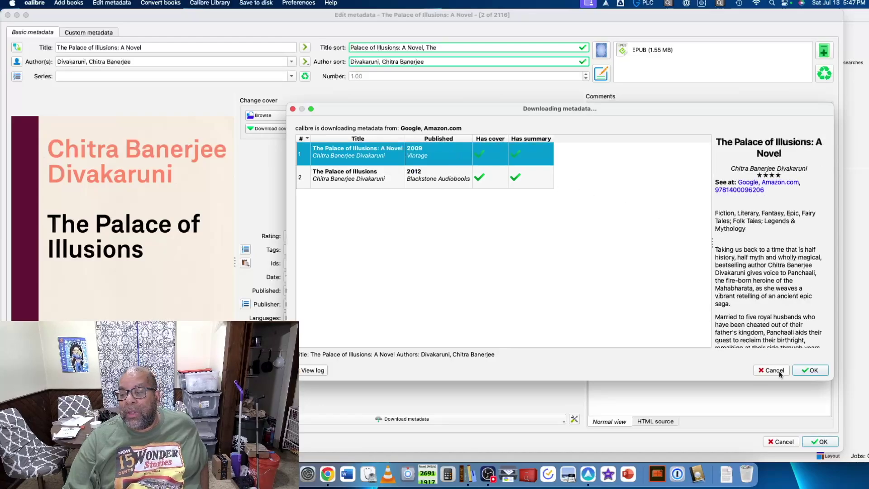
pyautogui.click(810, 370)
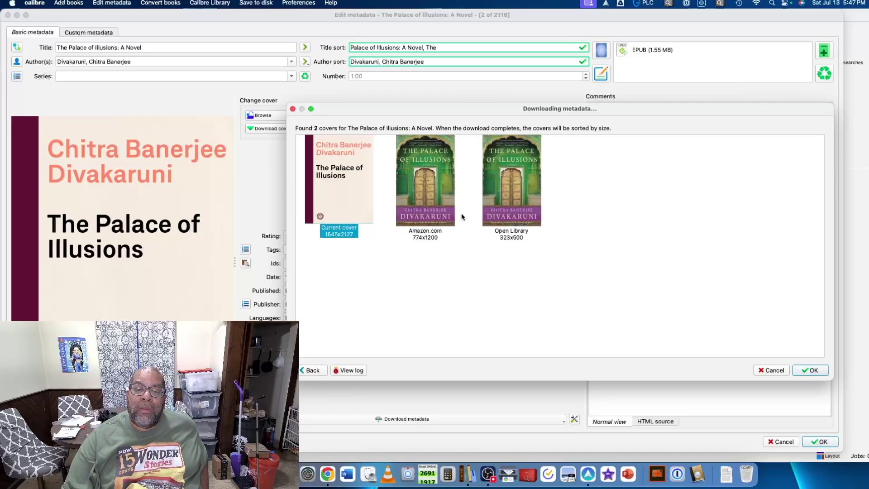
# Step: Use the 774x1200 Amazon.com cover for The Palace of Illusions, clear the book's rating and save the metadata
pyautogui.click(421, 205)
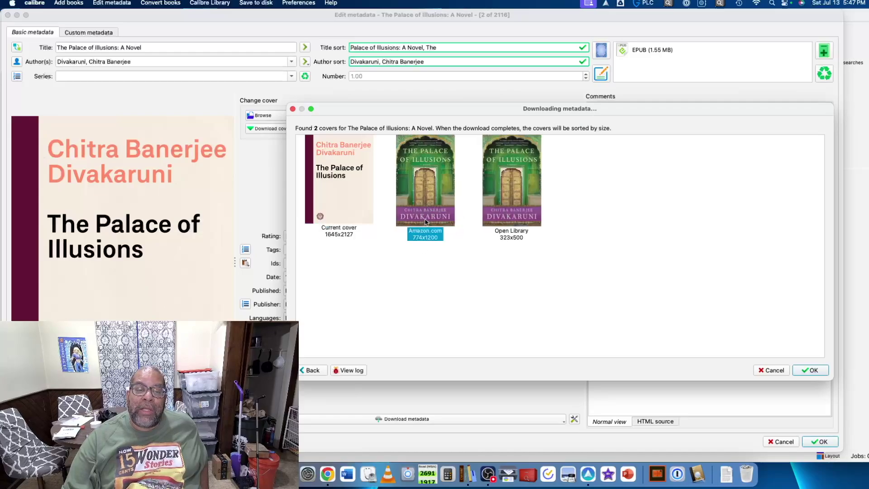
pyautogui.click(810, 371)
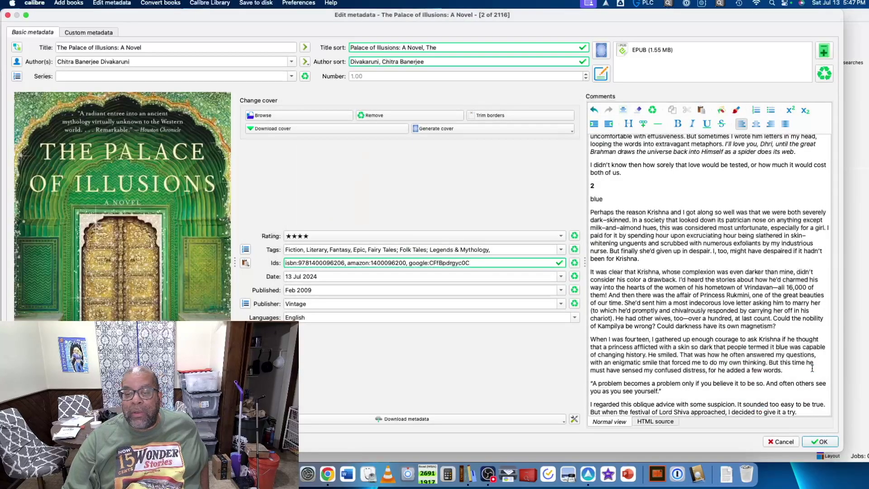
pyautogui.click(575, 235)
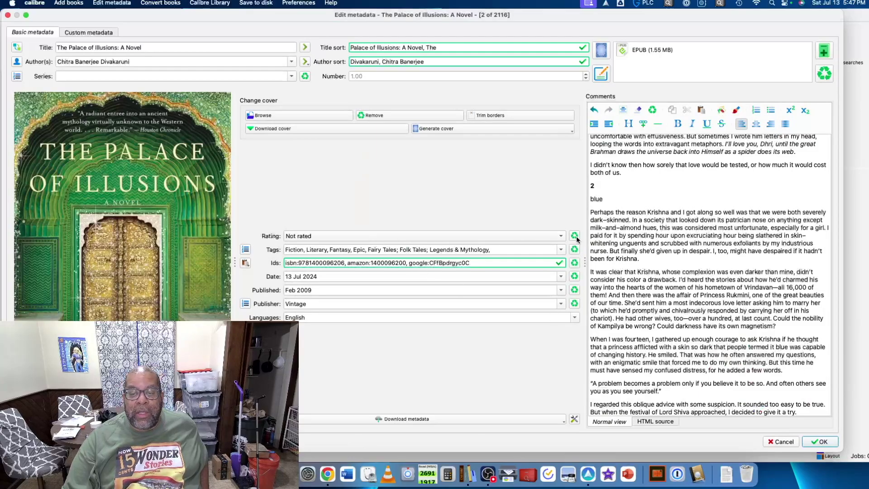
pyautogui.click(820, 442)
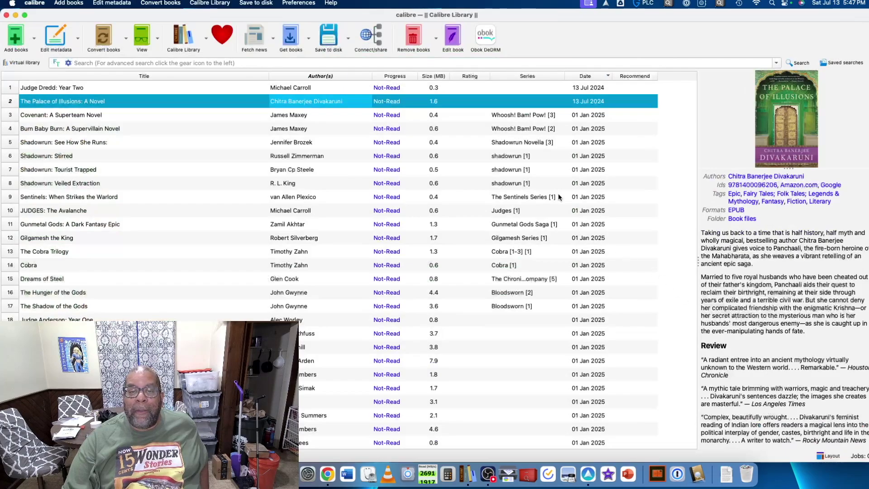
# Step: Bulk convert Judge Dredd: Year Two and The Palace of Illusions to EPUB, agreeing to reconvert the existing EPUB files
pyautogui.click(342, 90)
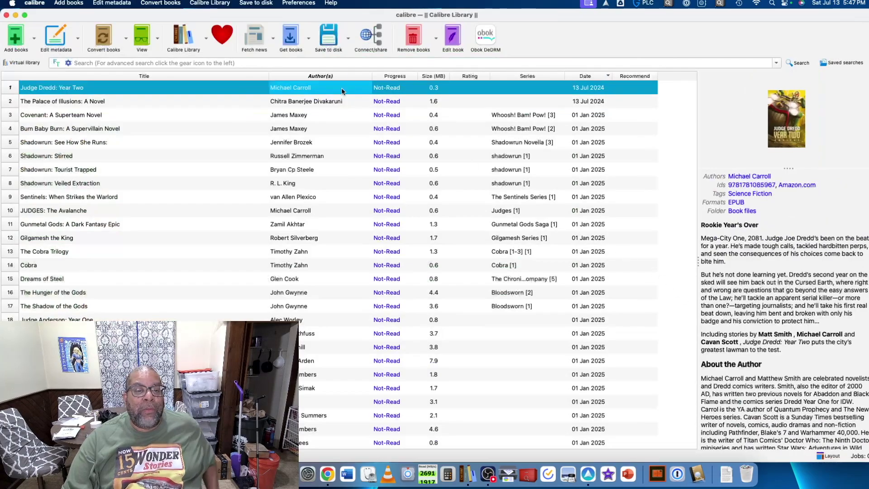
pyautogui.keyDown('shift'); pyautogui.click(341, 102); pyautogui.keyUp('shift')
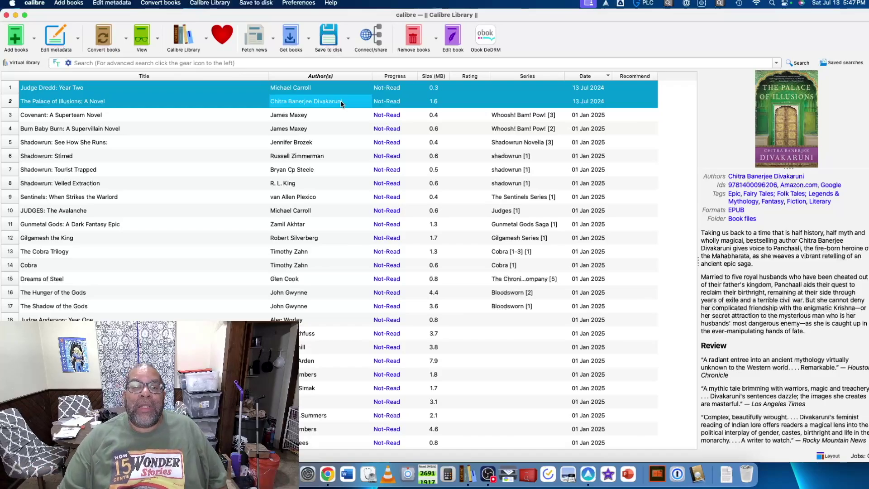
pyautogui.rightClick(341, 102)
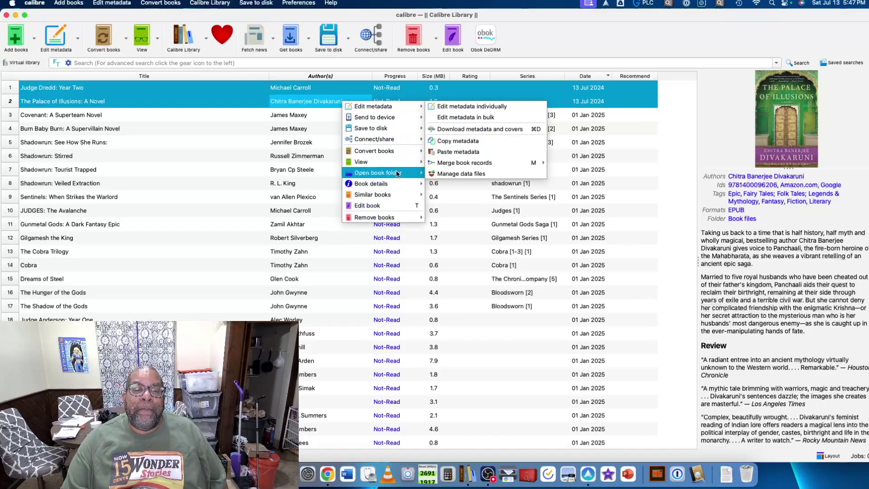
pyautogui.moveTo(403, 152)
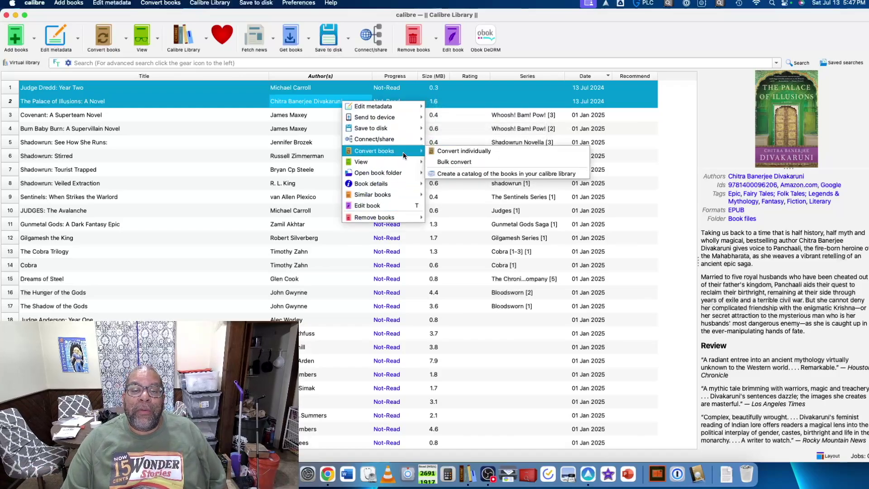
pyautogui.click(466, 162)
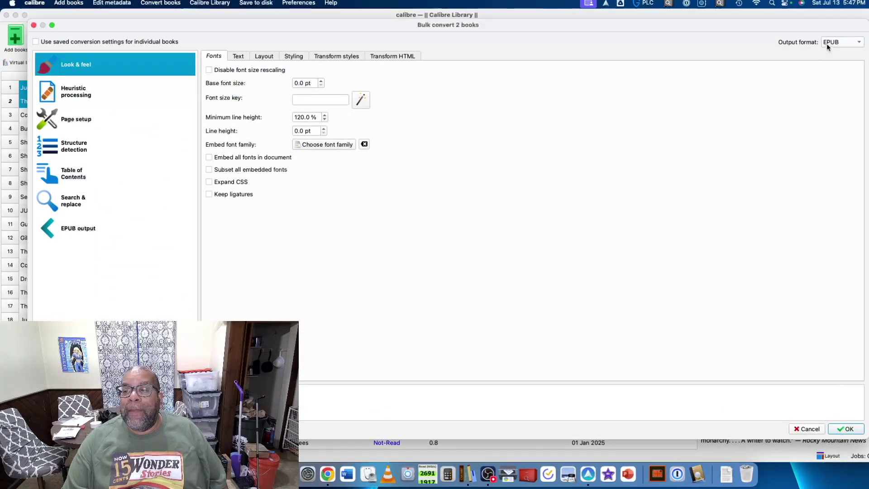
pyautogui.click(846, 430)
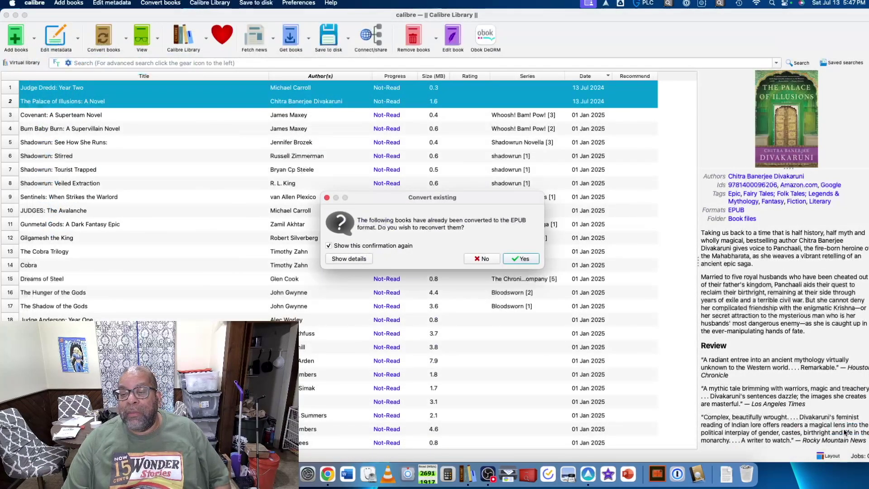
pyautogui.click(524, 259)
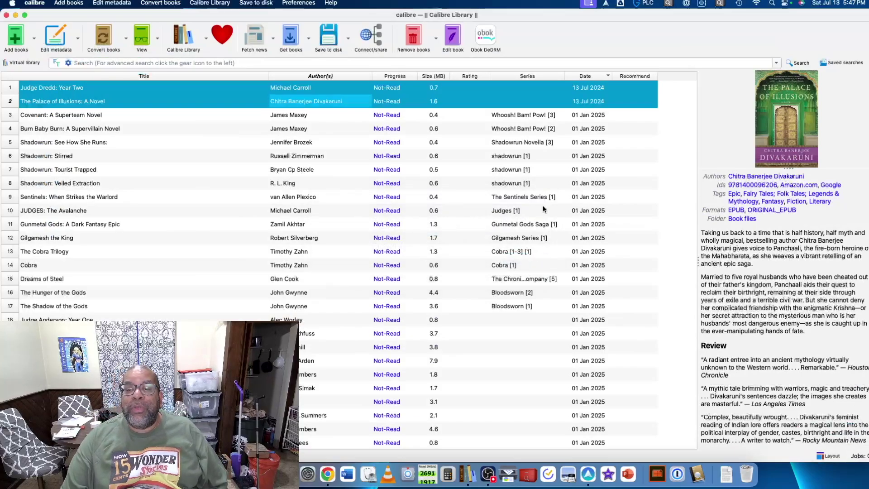
# Step: Bulk convert Judge Dredd: Year Two and The Palace of Illusions to MOBI
pyautogui.rightClick(468, 98)
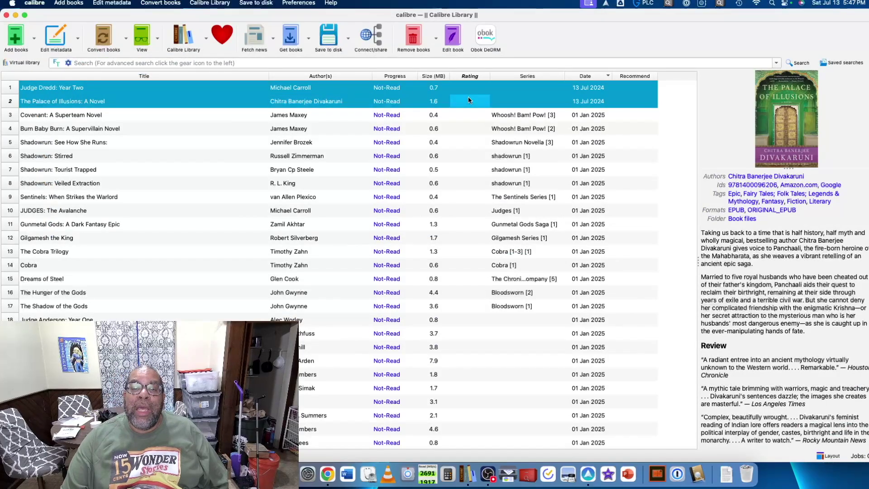
pyautogui.moveTo(531, 106)
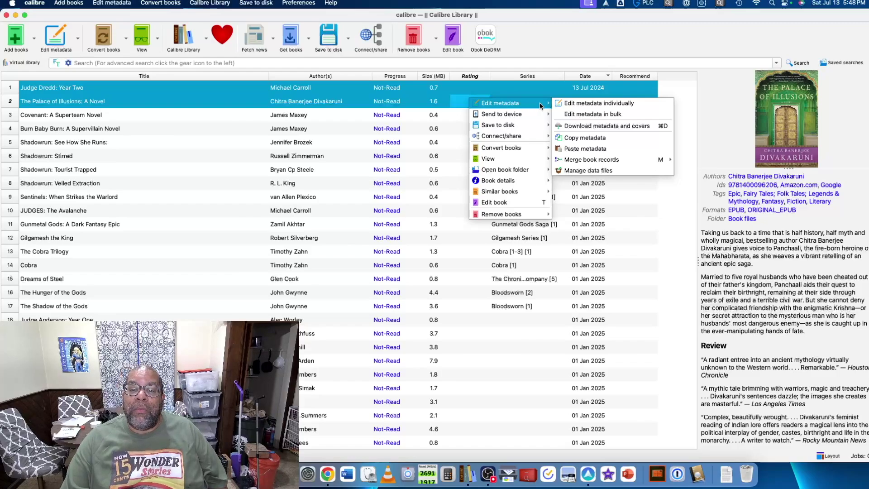
pyautogui.moveTo(538, 147)
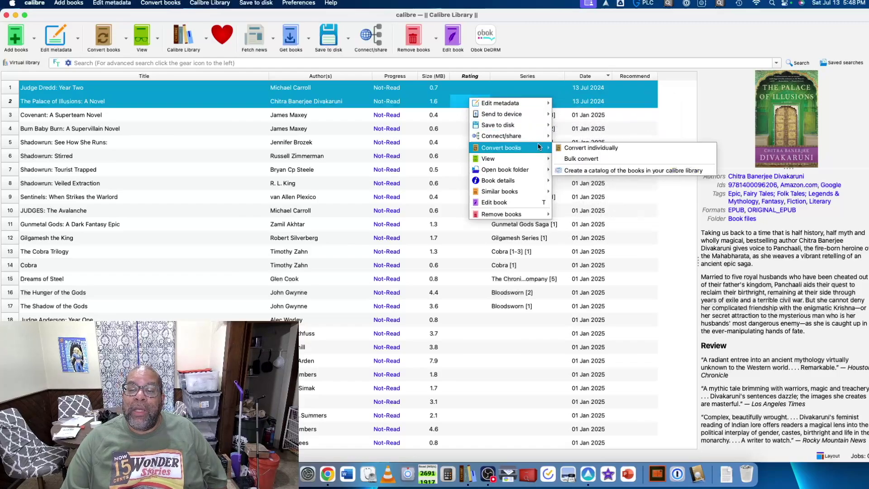
pyautogui.click(581, 158)
pyautogui.click(824, 46)
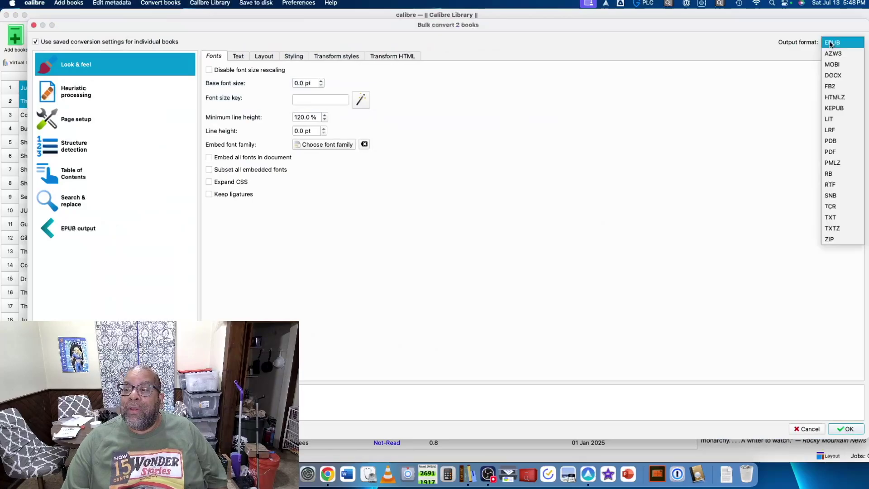
pyautogui.click(830, 66)
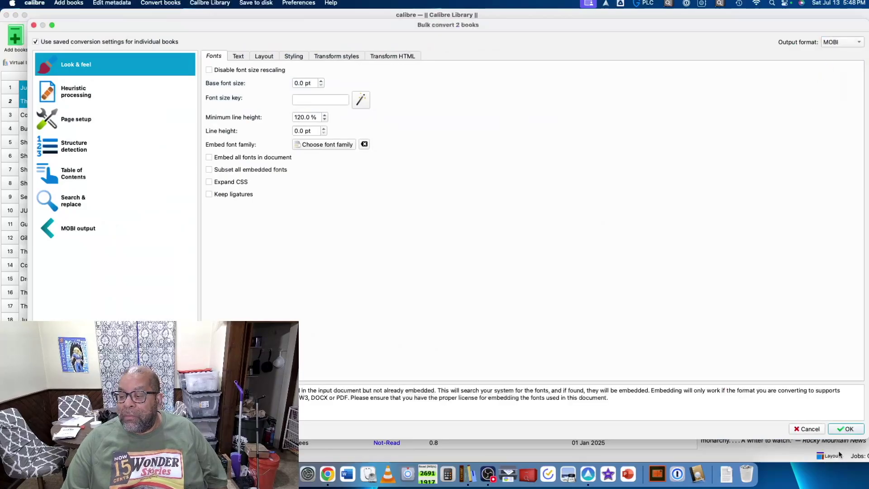
pyautogui.click(847, 429)
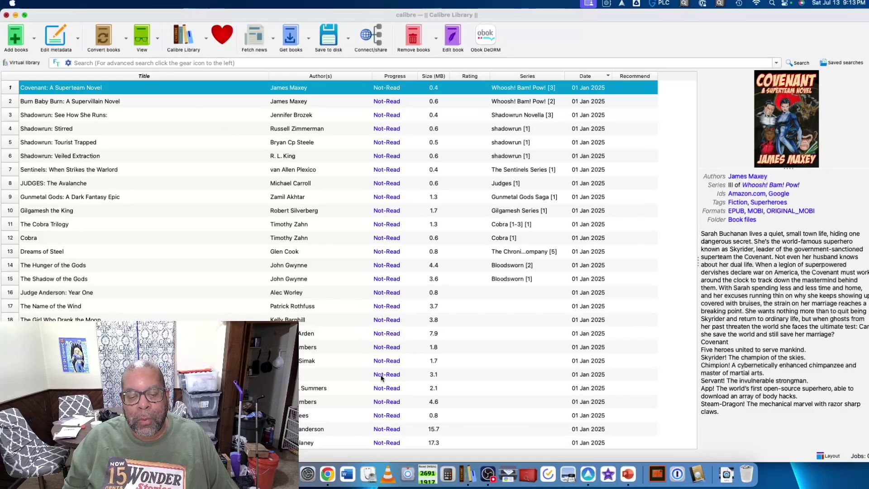
# Step: Switch to Chrome, open the Book List wish list on Amazon and look through its Kindle books
pyautogui.click(330, 478)
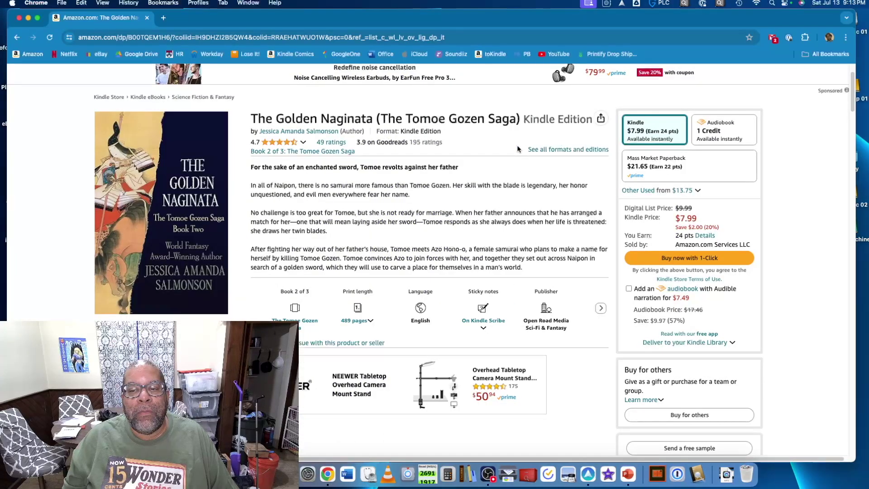
pyautogui.scroll(3, 522, 168)
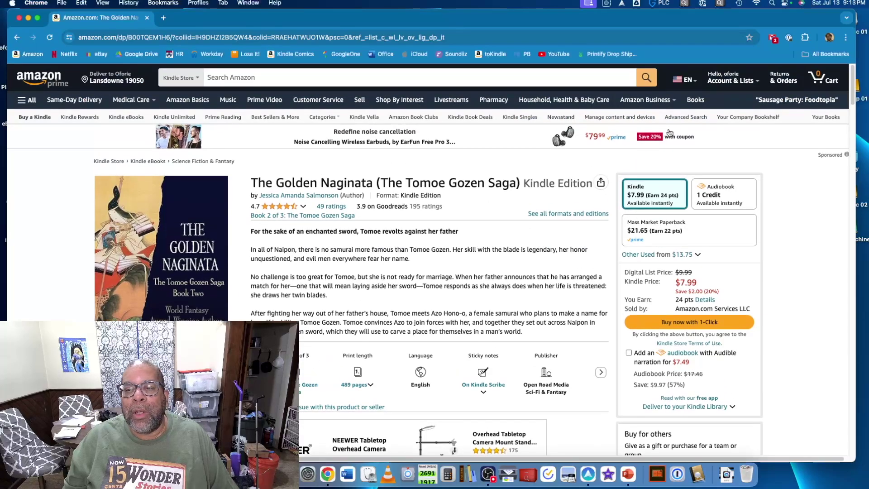
pyautogui.moveTo(723, 85)
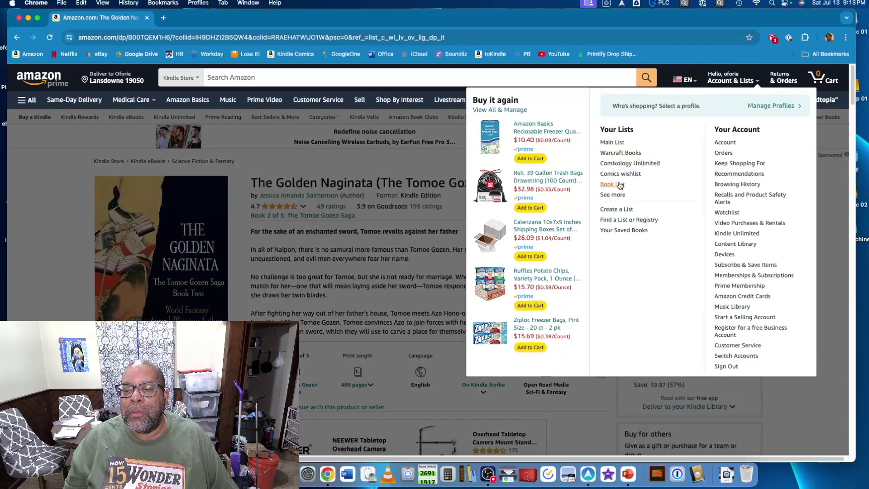
pyautogui.click(612, 184)
pyautogui.scroll(-5, 477, 265)
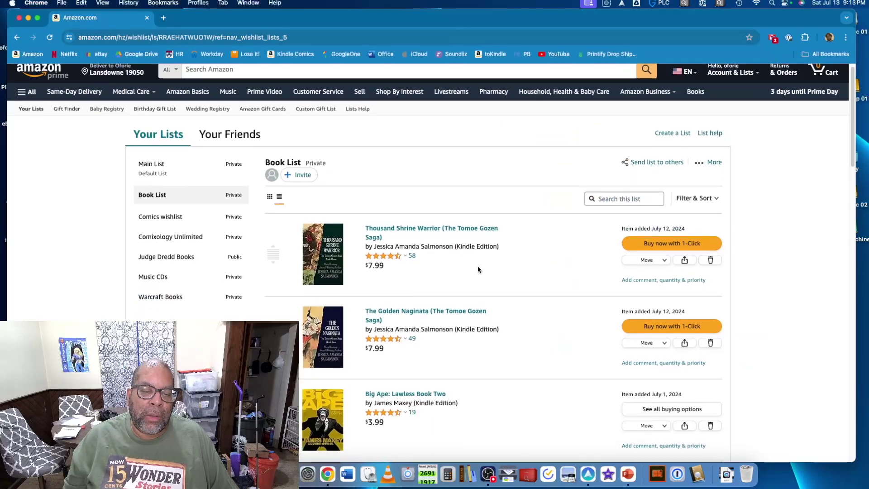
pyautogui.scroll(-15, 493, 269)
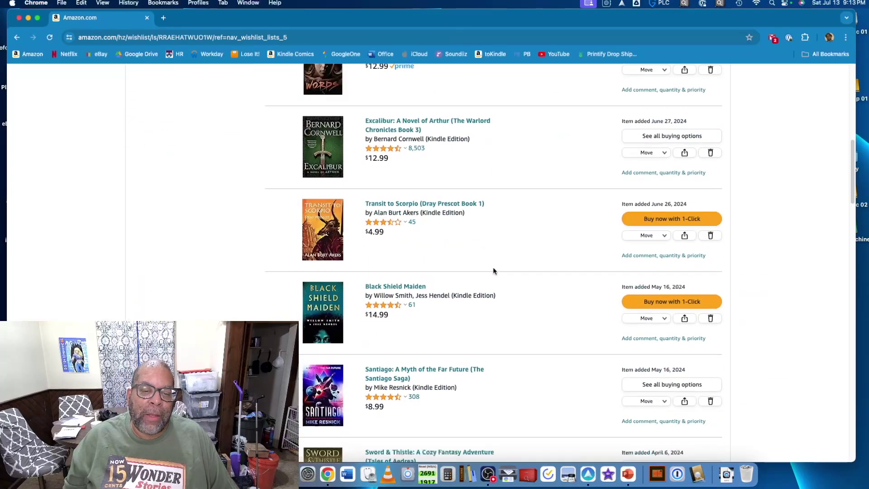
pyautogui.scroll(-15, 493, 271)
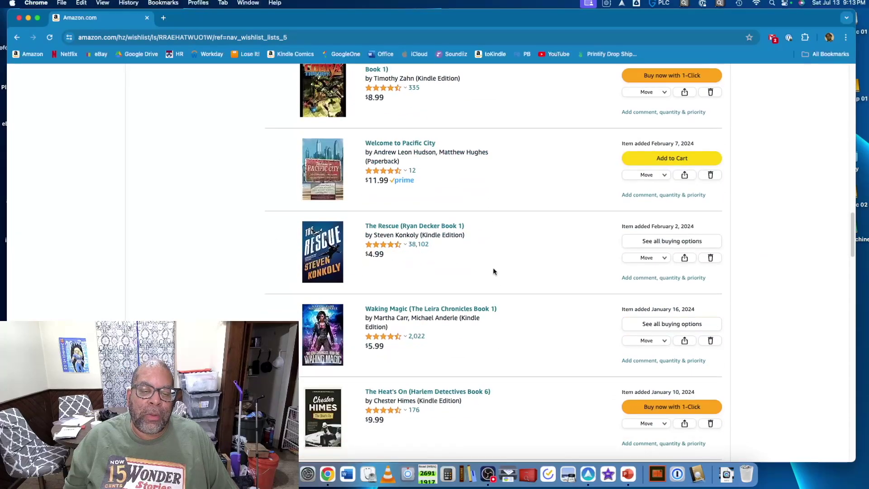
pyautogui.scroll(-12, 494, 271)
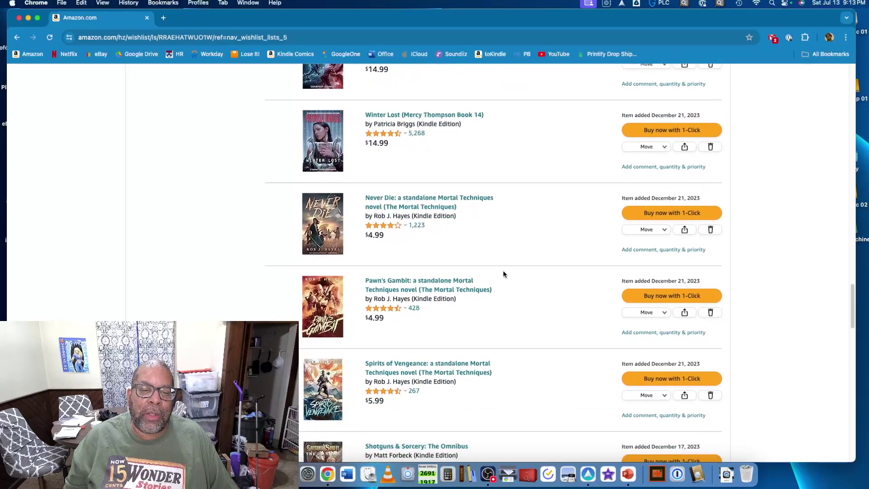
pyautogui.scroll(-5, 503, 273)
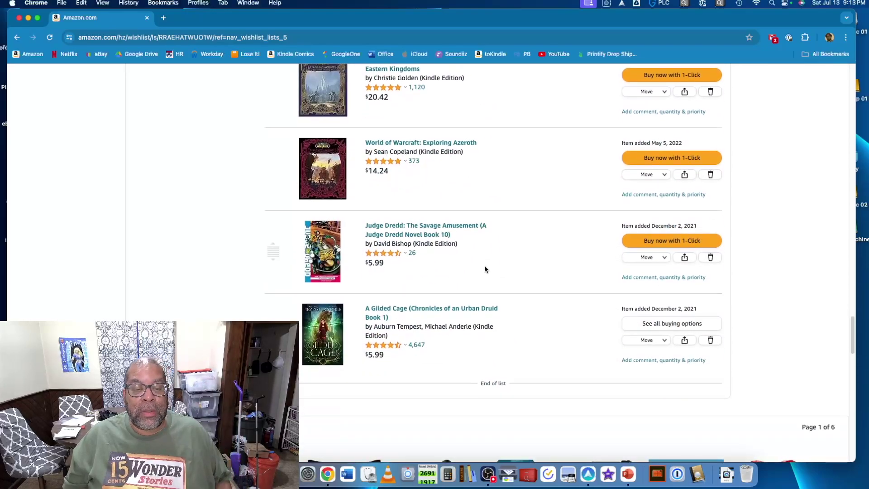
pyautogui.scroll(8, 484, 267)
pyautogui.scroll(9, 471, 258)
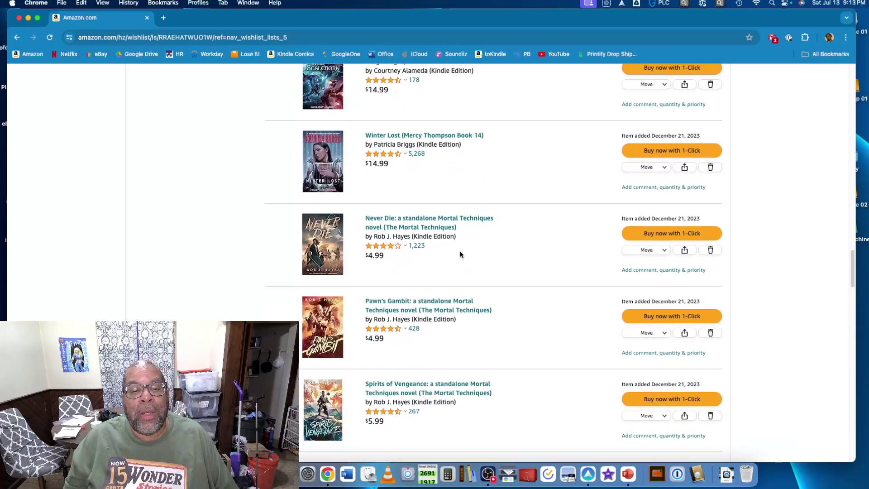
pyautogui.scroll(6, 408, 248)
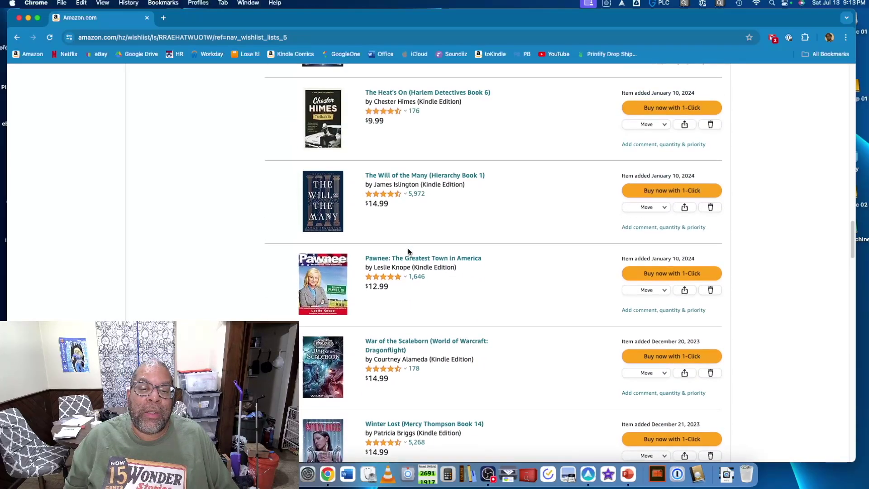
# Step: Find Big Ape: Lawless Book Two in the wish list and buy its Kindle edition with 1-Click
pyautogui.scroll(8, 408, 252)
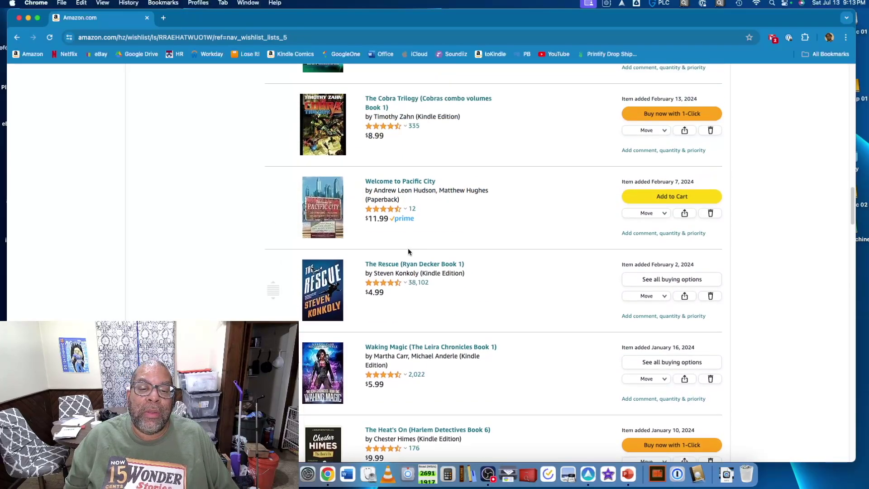
pyautogui.scroll(6, 408, 252)
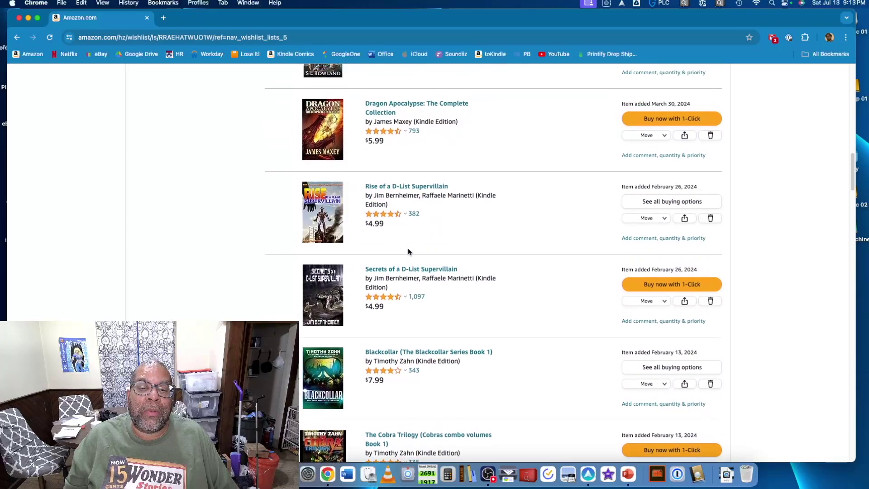
pyautogui.scroll(8, 408, 252)
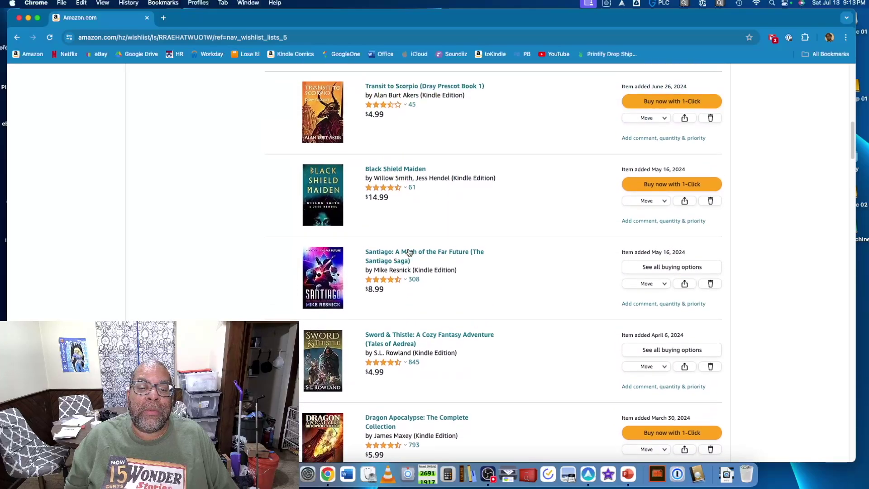
pyautogui.scroll(5, 409, 252)
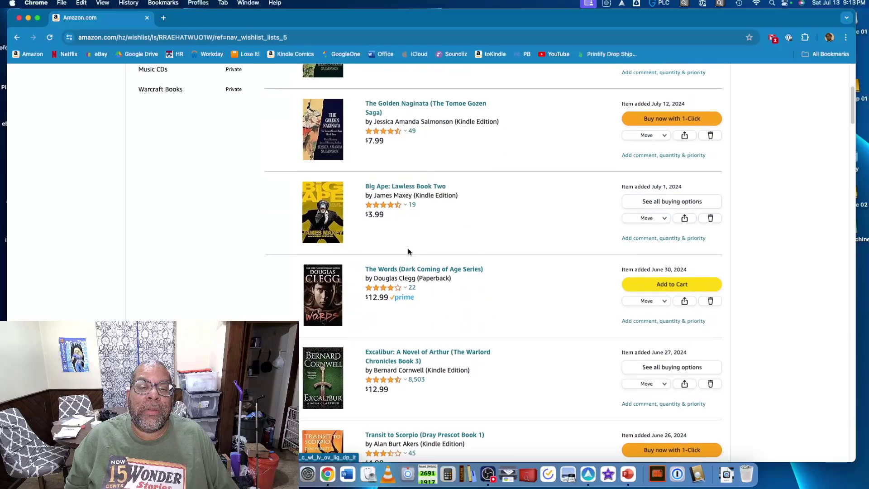
pyautogui.click(421, 191)
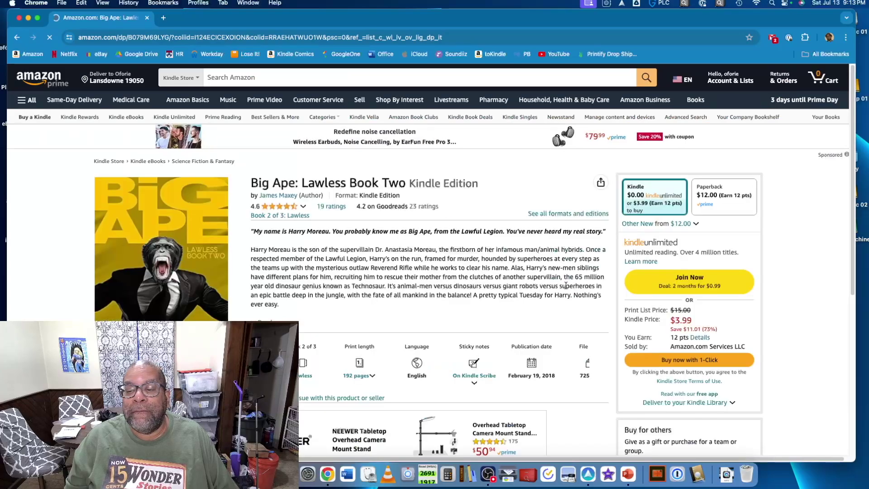
pyautogui.click(690, 360)
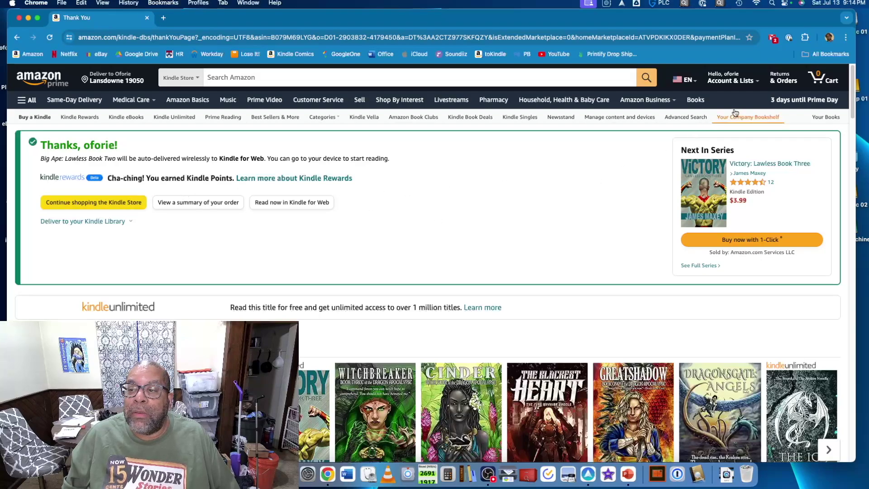
# Step: Open the Amazon account's Content Library and show only its books
pyautogui.moveTo(742, 86)
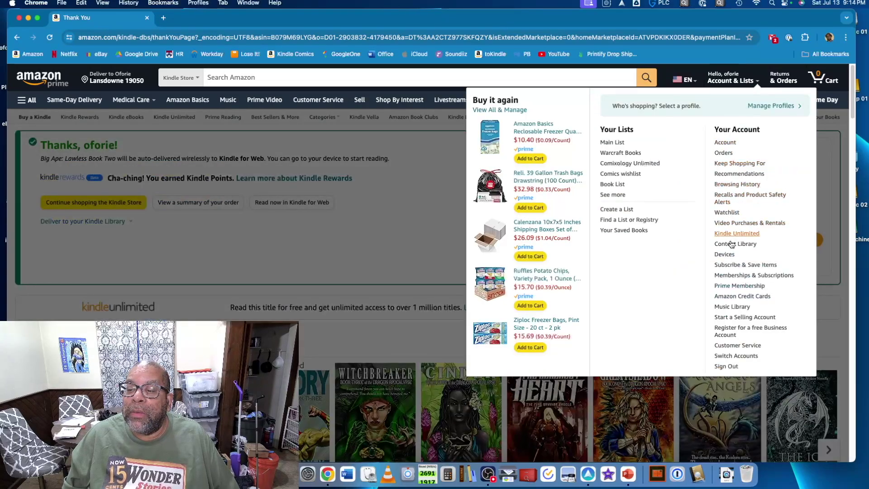
pyautogui.click(731, 243)
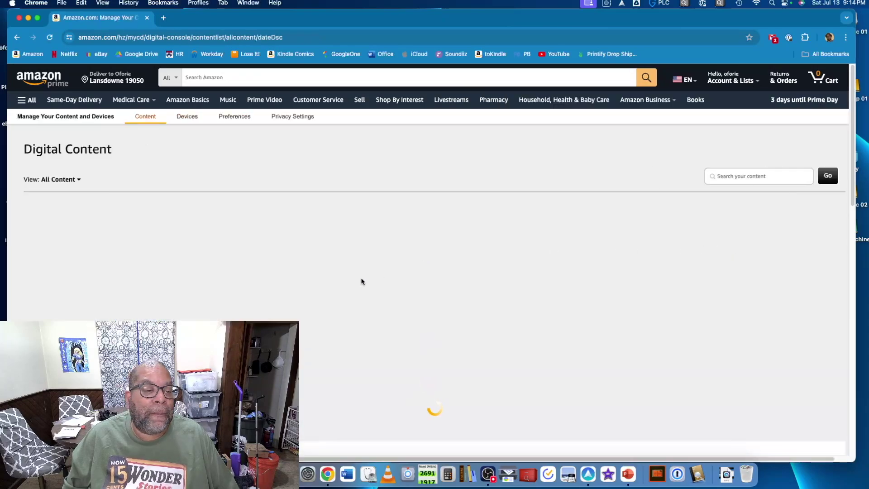
pyautogui.click(68, 274)
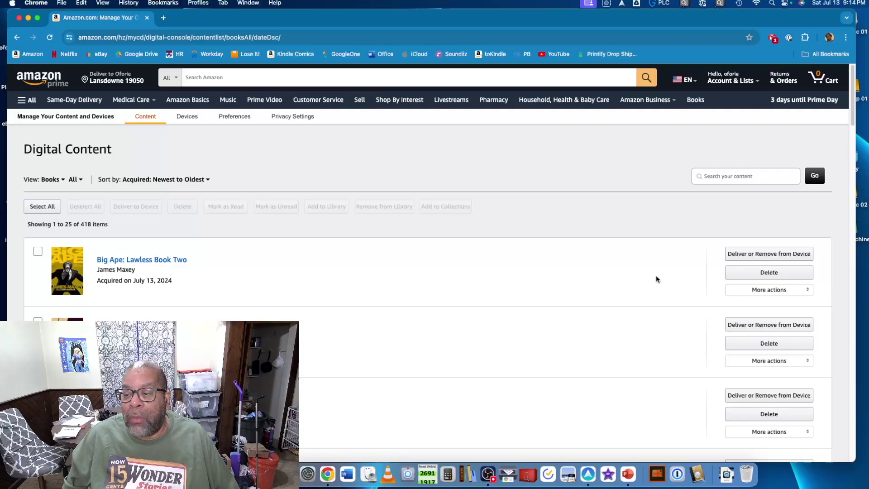
# Step: Download Big Ape: Lawless Book Two for USB transfer, choosing O4E's PaperWhite 01 as the device, and dismiss the confirmation
pyautogui.click(802, 292)
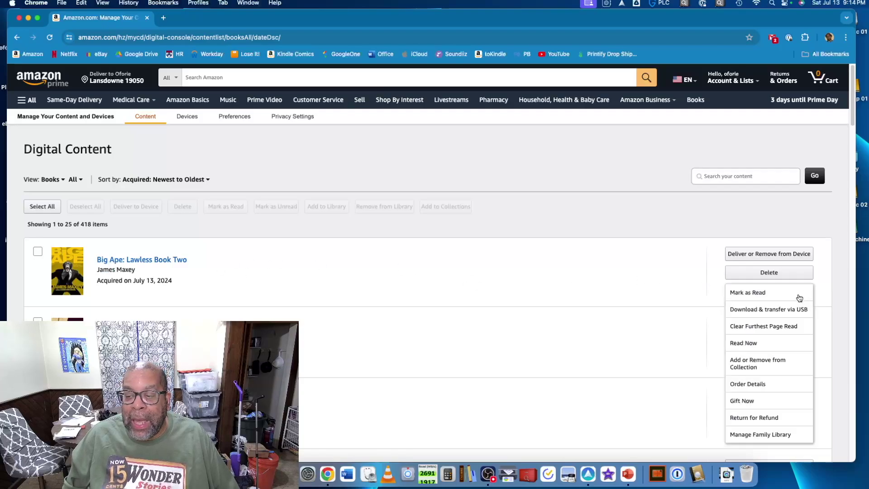
pyautogui.click(780, 311)
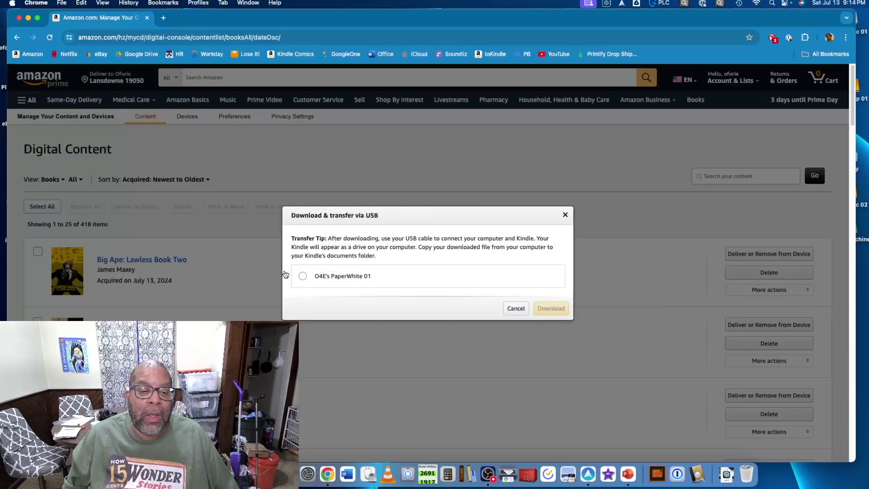
pyautogui.click(304, 277)
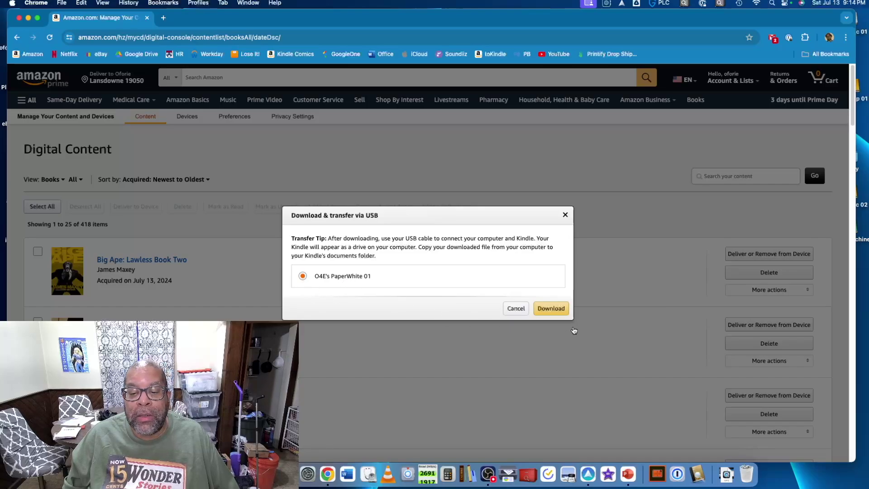
pyautogui.click(551, 309)
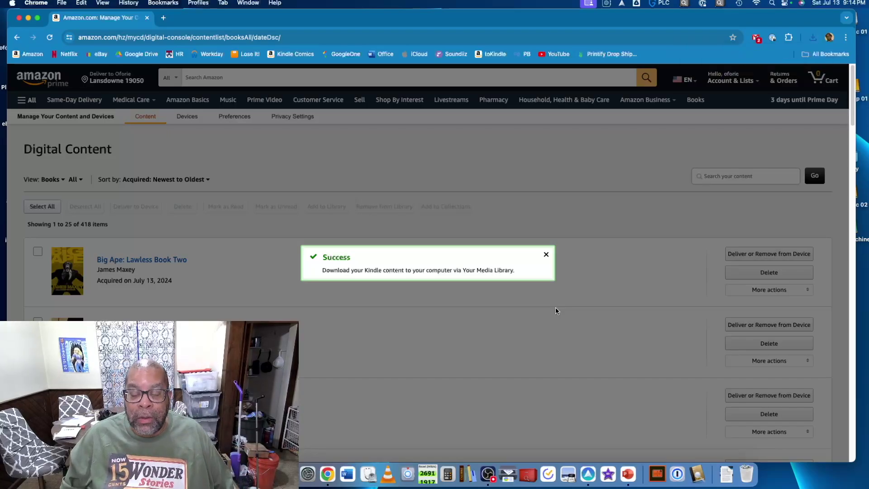
pyautogui.click(547, 255)
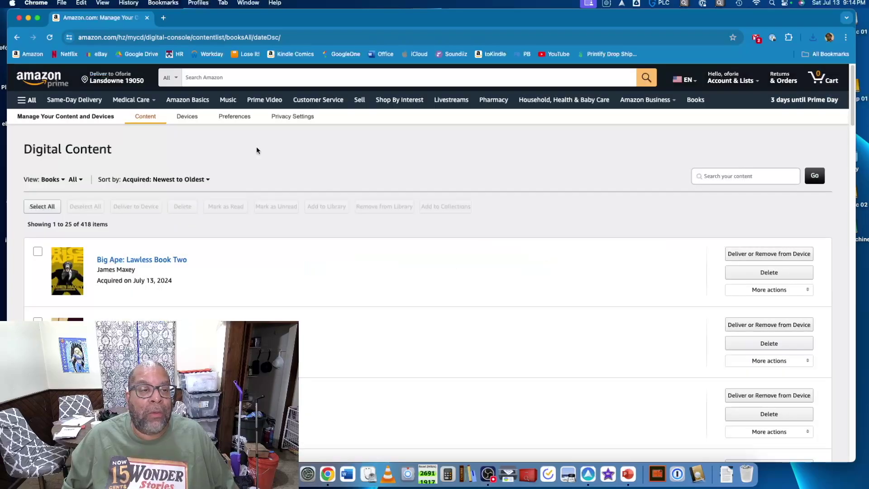
# Step: Close the browser window, check the Downloads folder in Finder for the Big Ape file and close the folder
pyautogui.click(20, 18)
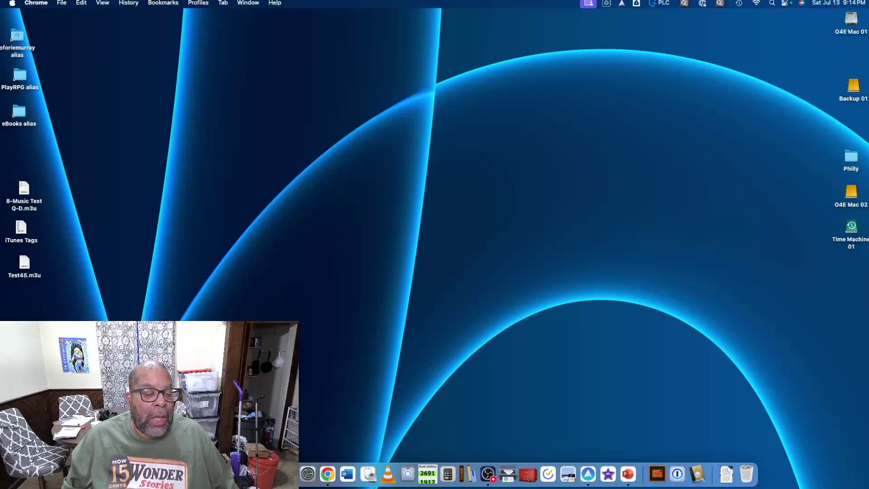
pyautogui.click(122, 474)
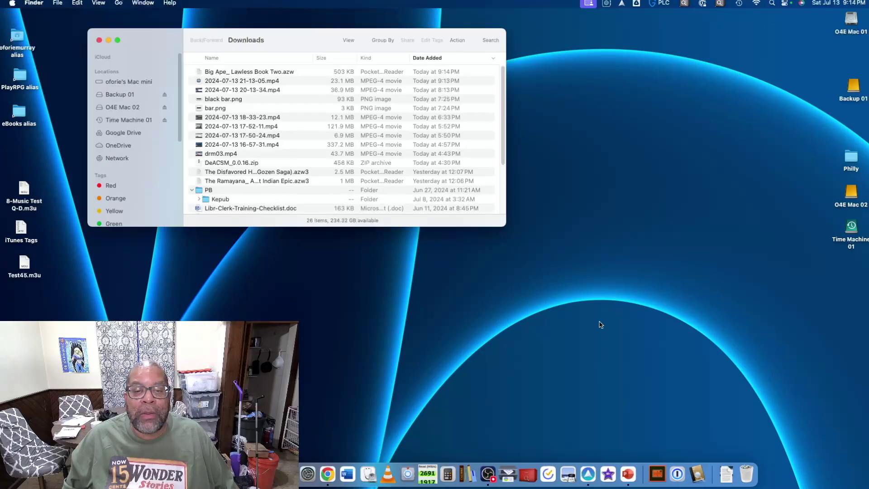
pyautogui.click(300, 75)
pyautogui.click(100, 40)
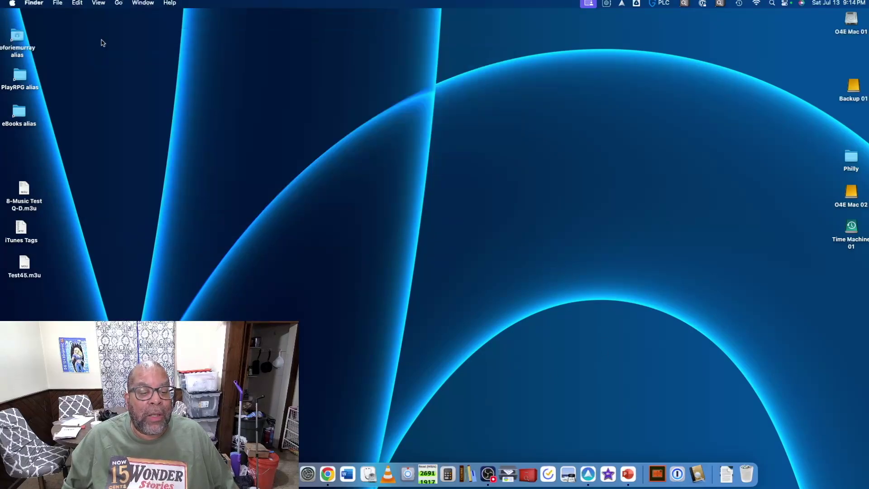
# Step: Switch to calibre and add Big Ape_ Lawless Book Two.azw from the Downloads folder to the library
pyautogui.click(467, 474)
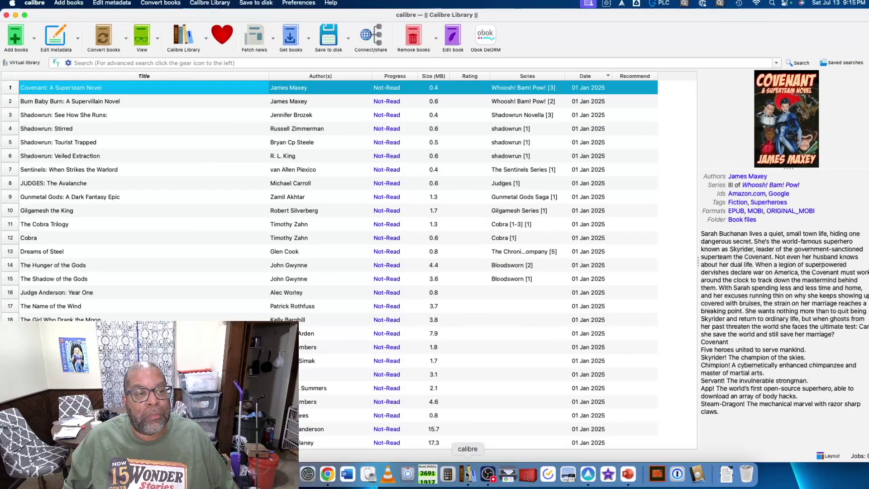
pyautogui.click(18, 40)
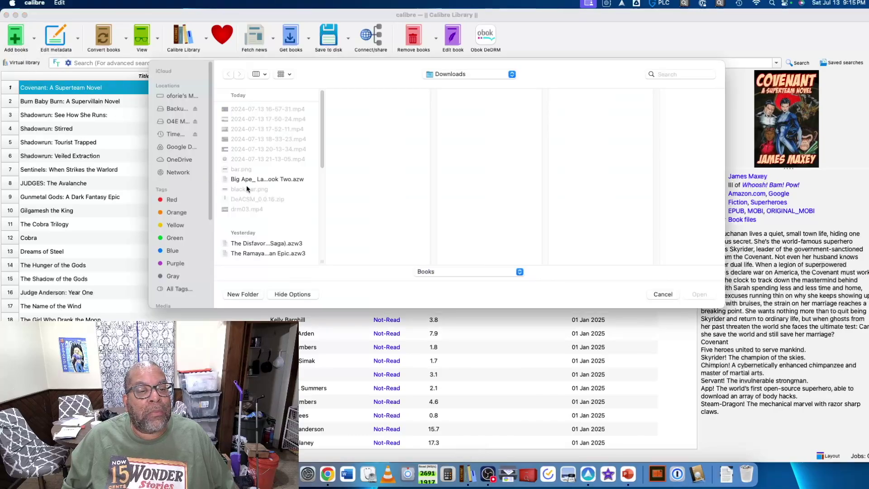
pyautogui.click(287, 180)
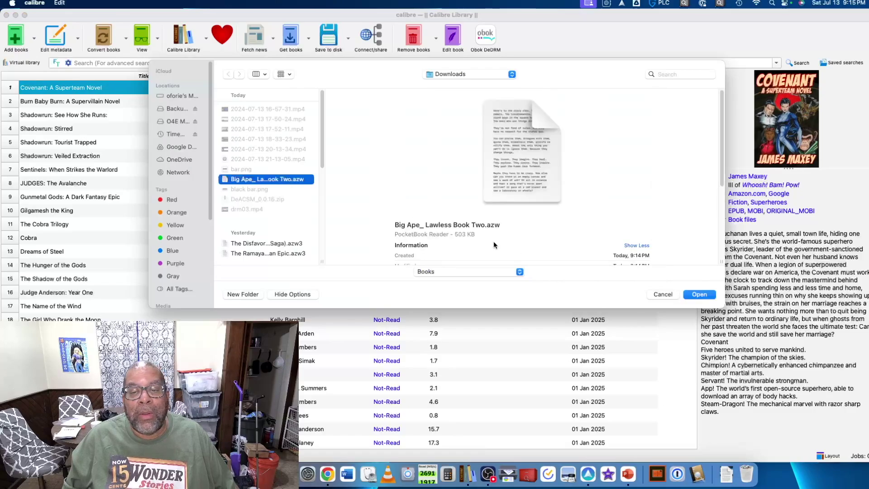
pyautogui.click(700, 295)
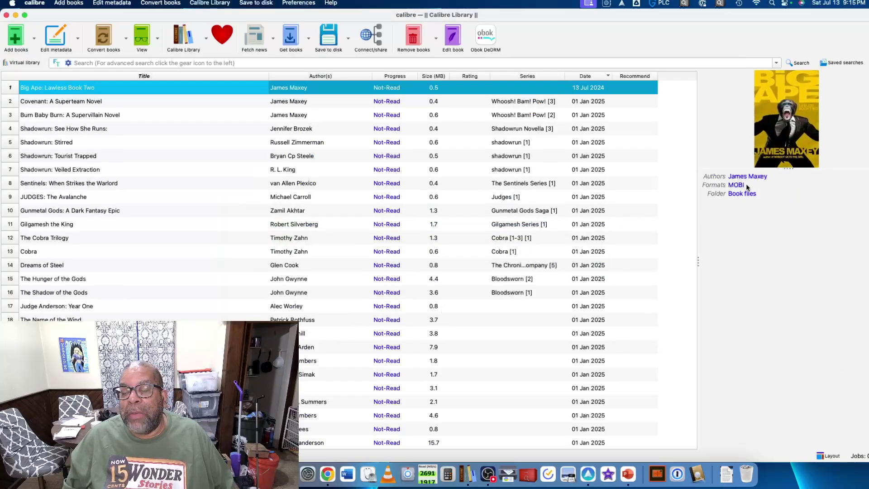
# Step: Download metadata for Big Ape: Lawless Book Two, review the summary and accept the 2018 CreateSpace Independent Publishing Platform match
pyautogui.rightClick(471, 95)
pyautogui.moveTo(521, 96)
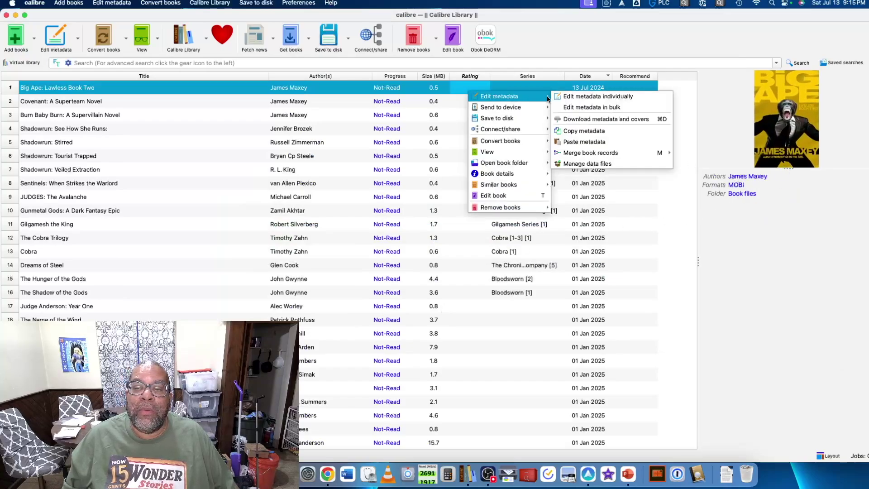
pyautogui.click(559, 97)
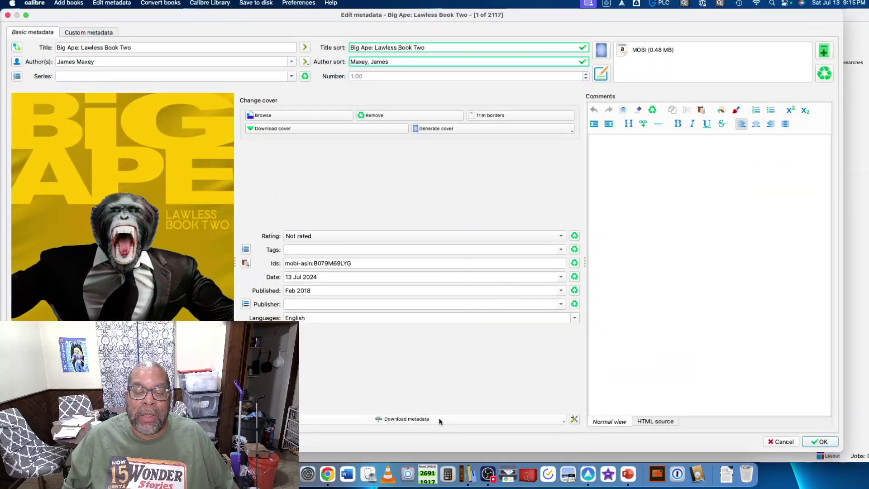
pyautogui.click(440, 420)
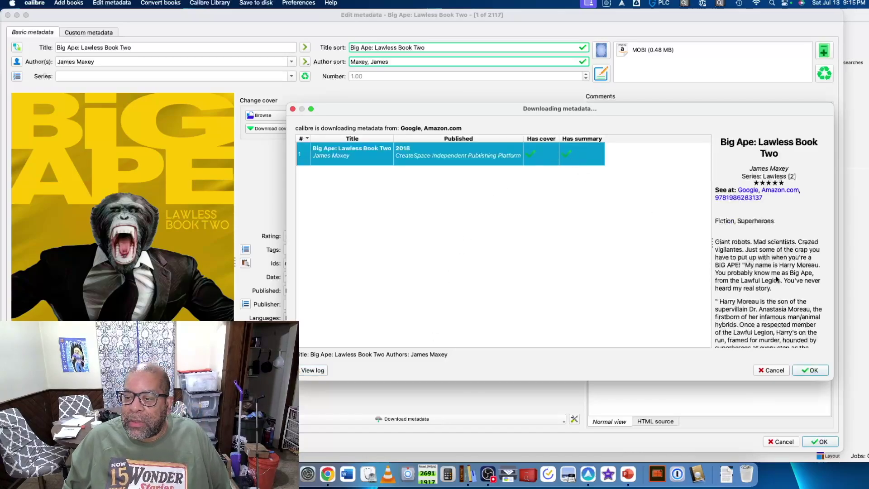
pyautogui.scroll(-5, 772, 276)
pyautogui.click(814, 370)
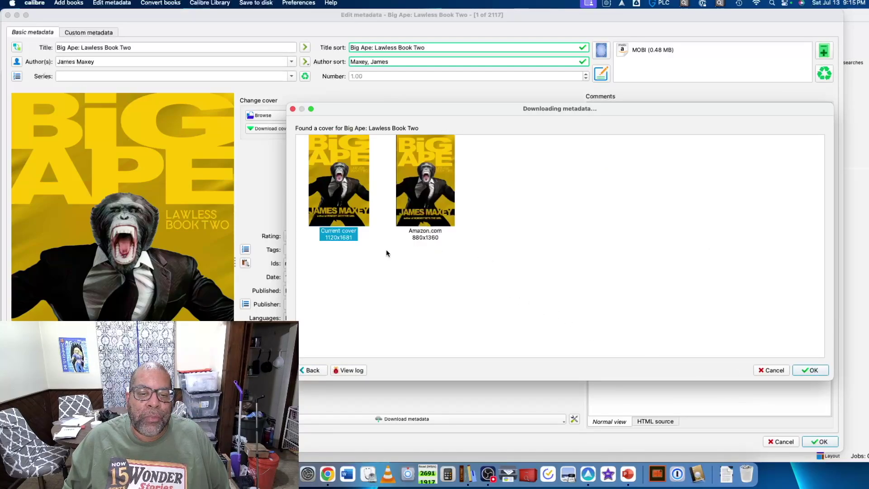
# Step: Keep the current 1120x1681 cover for Big Ape, clear the book's rating and save the metadata
pyautogui.click(813, 371)
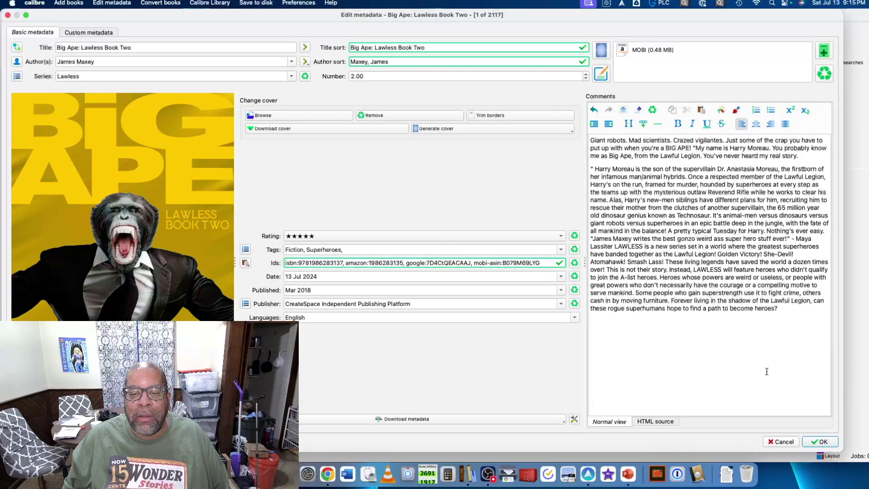
pyautogui.click(575, 235)
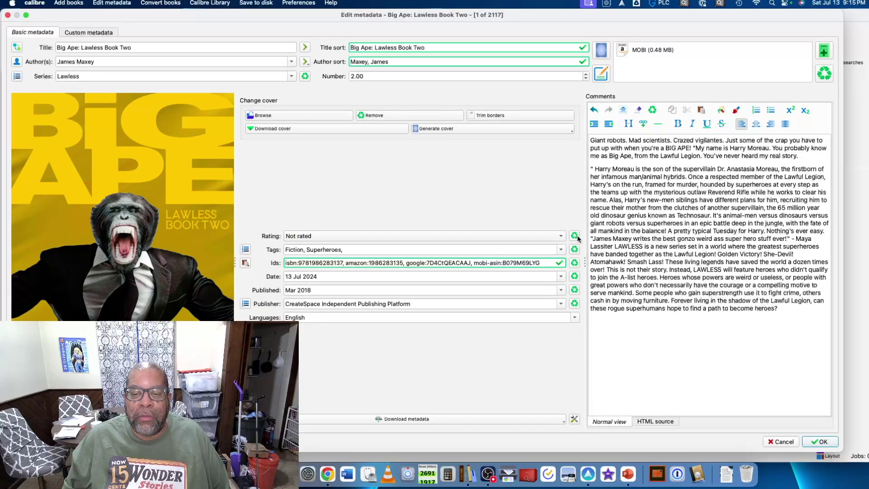
pyautogui.click(829, 443)
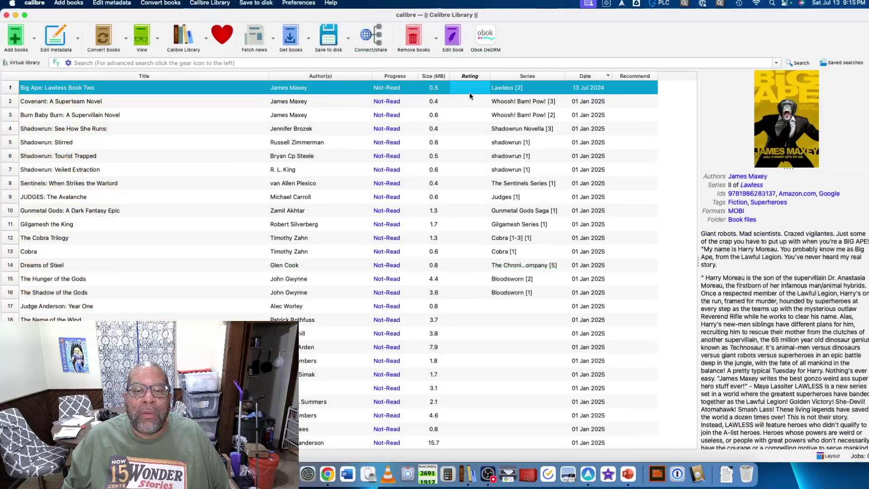
# Step: Convert Big Ape: Lawless Book Two individually from MOBI to EPUB
pyautogui.rightClick(469, 91)
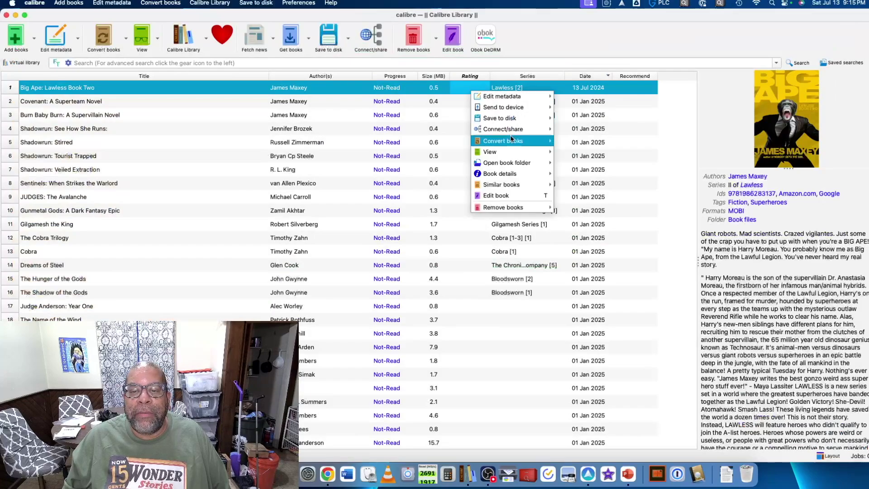
pyautogui.moveTo(512, 140)
pyautogui.click(583, 143)
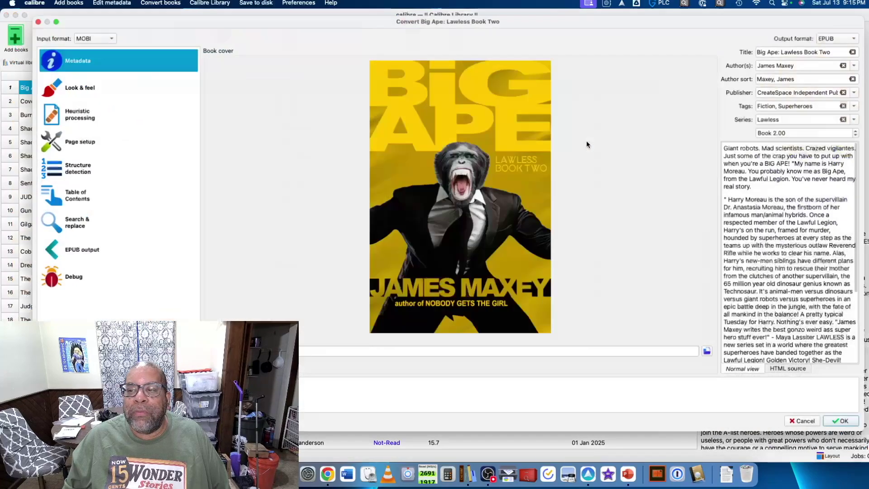
pyautogui.click(845, 423)
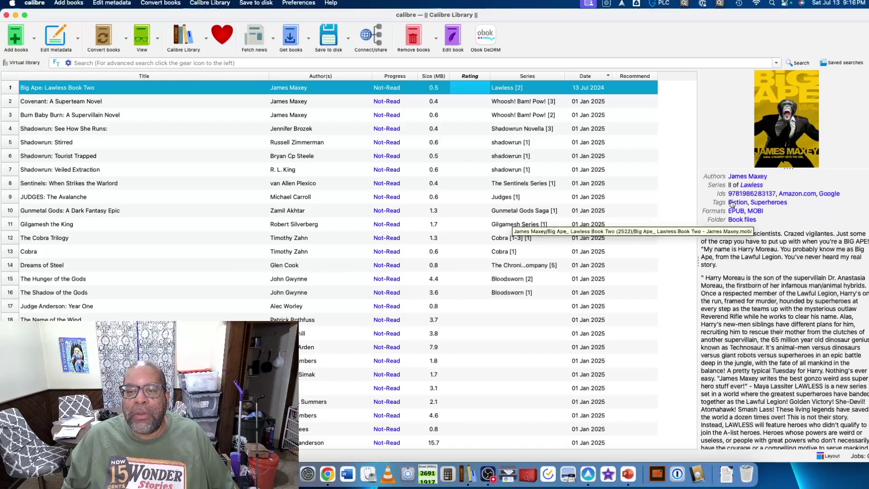
# Step: Convert Big Ape: Lawless Book Two individually from MOBI input to MOBI output format
pyautogui.rightClick(471, 89)
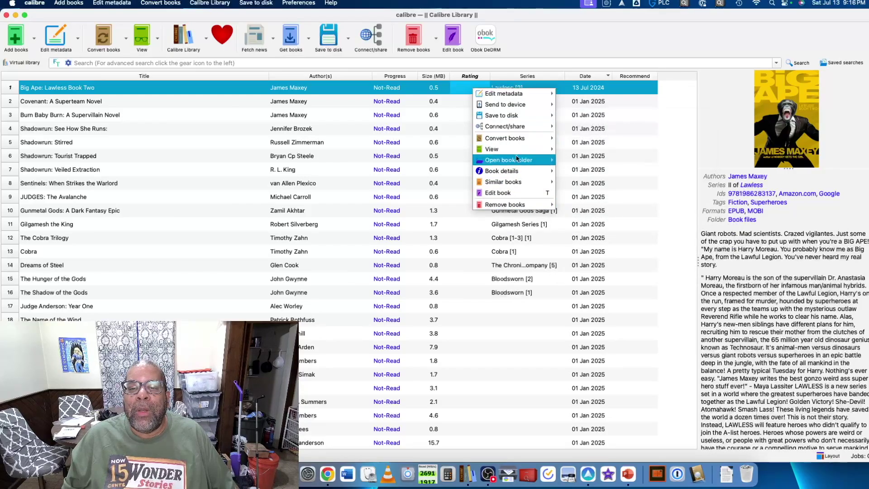
pyautogui.moveTo(525, 138)
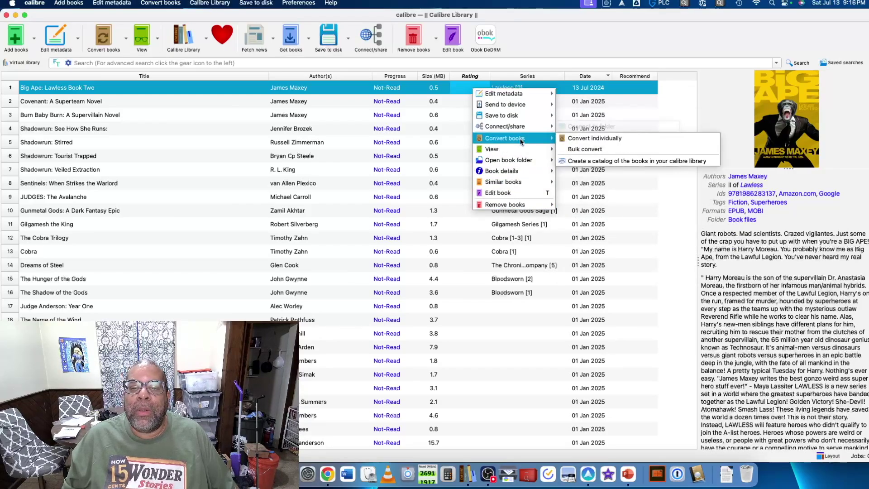
pyautogui.click(608, 142)
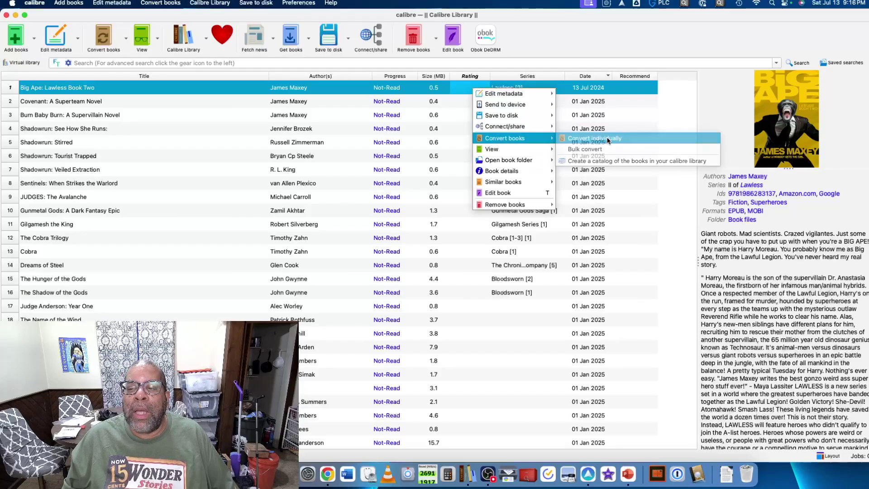
pyautogui.click(835, 37)
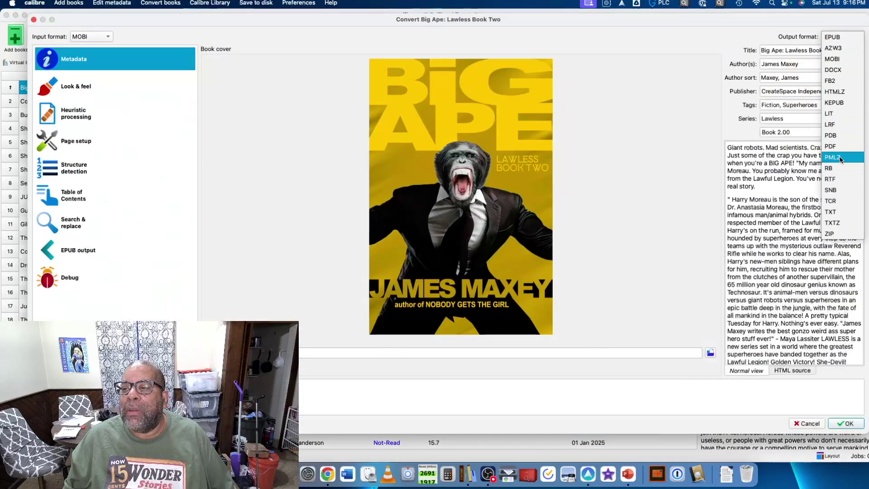
pyautogui.click(837, 59)
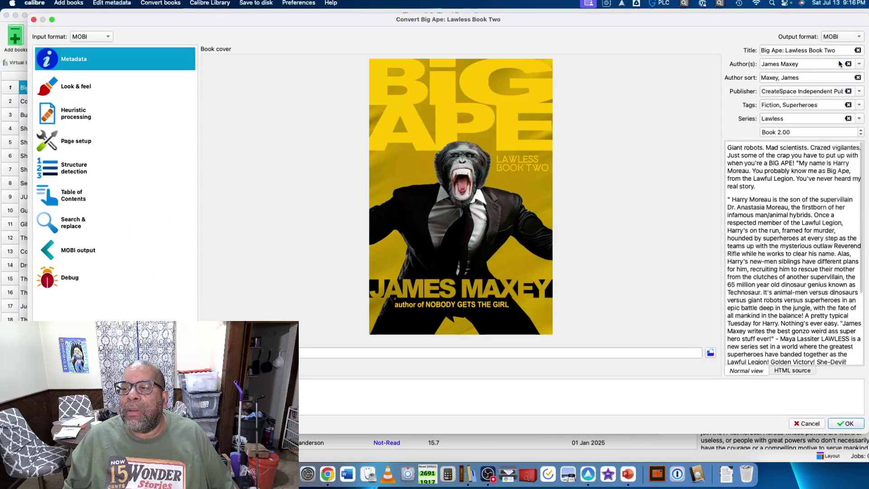
pyautogui.click(843, 424)
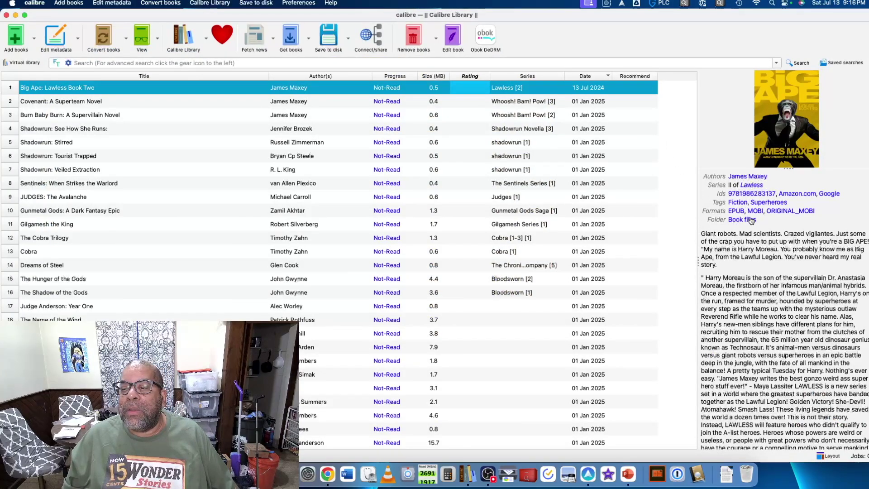
# Step: Open the EPUB version of Big Ape: Lawless Book Two in the e-book viewer, check its pages and close the viewer
pyautogui.click(736, 211)
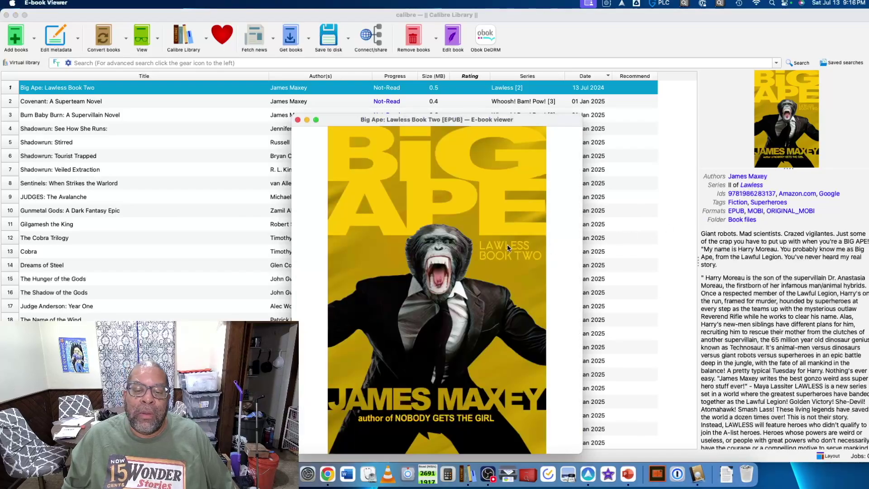
pyautogui.scroll(-5, 446, 253)
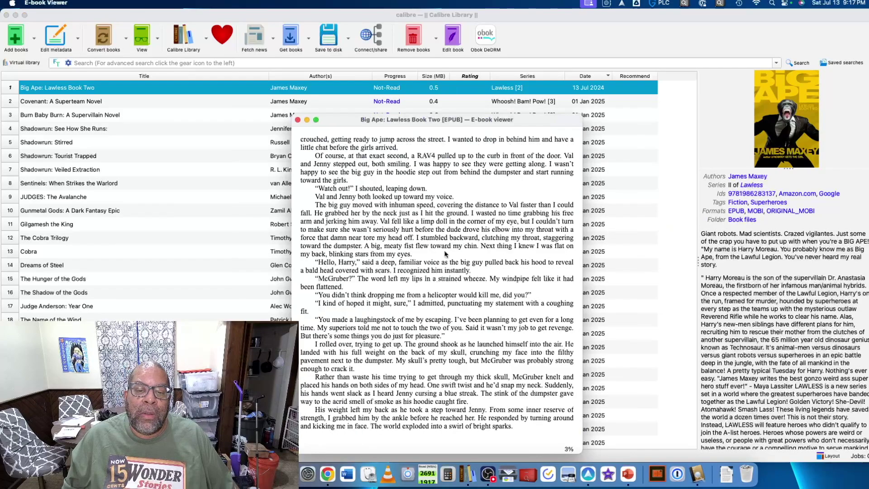
pyautogui.click(298, 119)
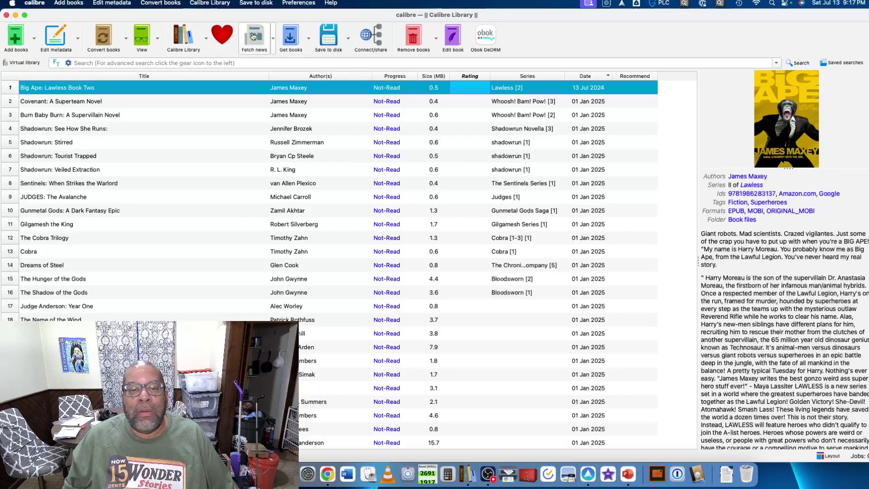
pyautogui.click(488, 474)
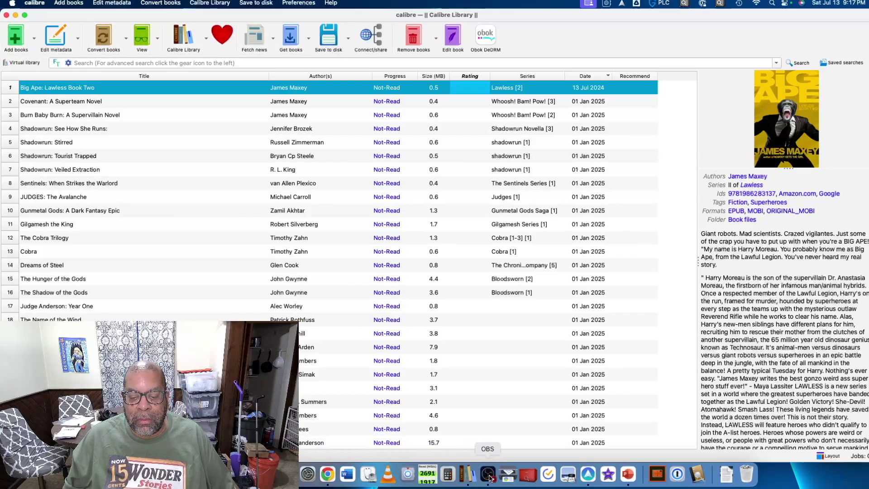